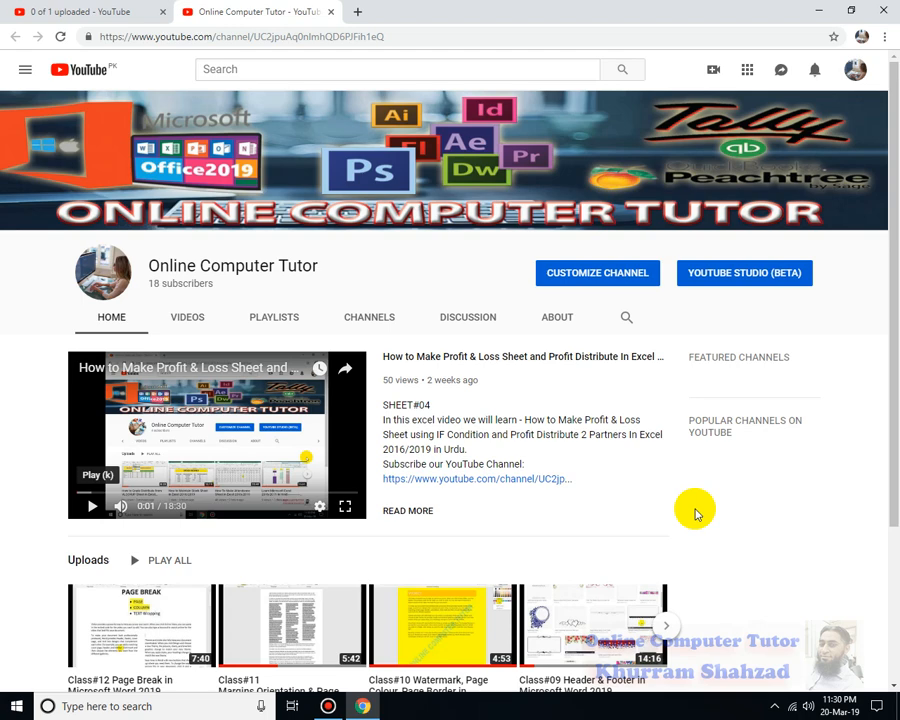
Leave the browser, launch Word and create a new blank document.
left_click(829, 8)
left_click(86, 311)
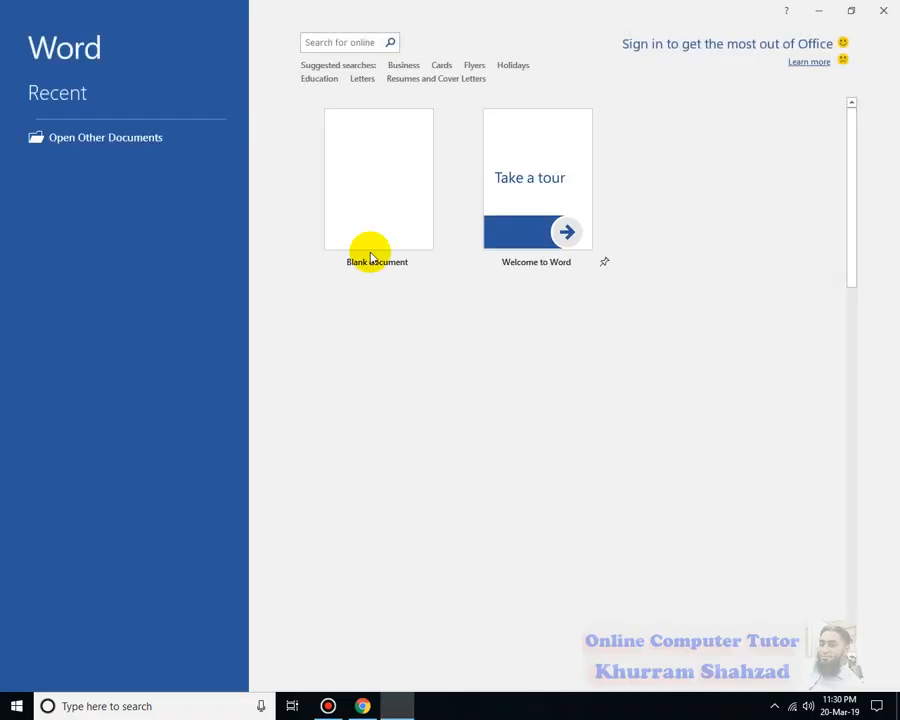
left_click(404, 191)
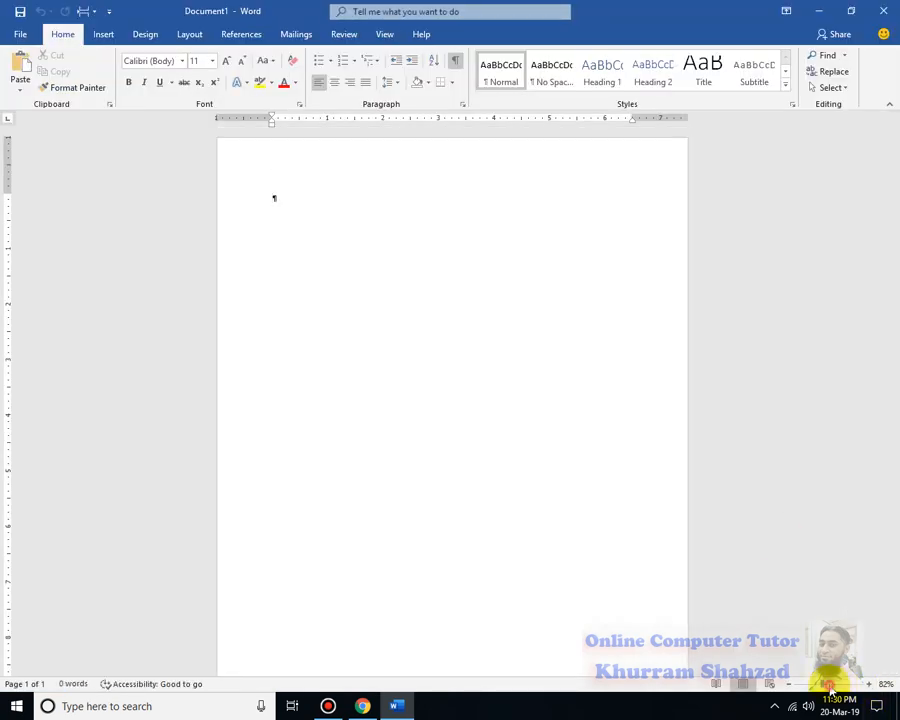
Hide the paragraph marks in the blank document and bring up the page layout commands.
left_click(829, 684)
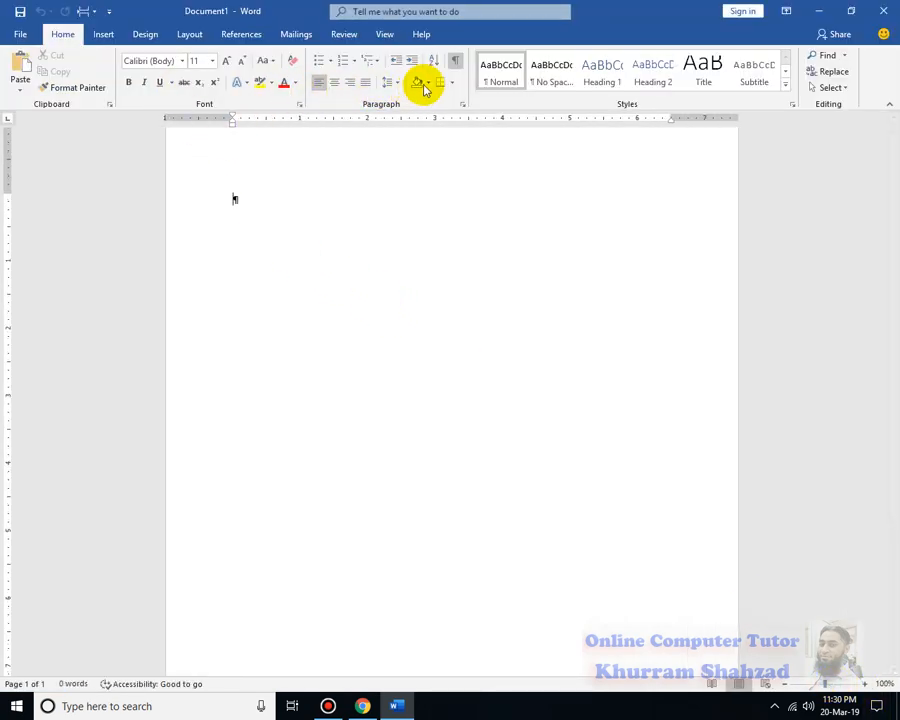
left_click(455, 60)
left_click(190, 34)
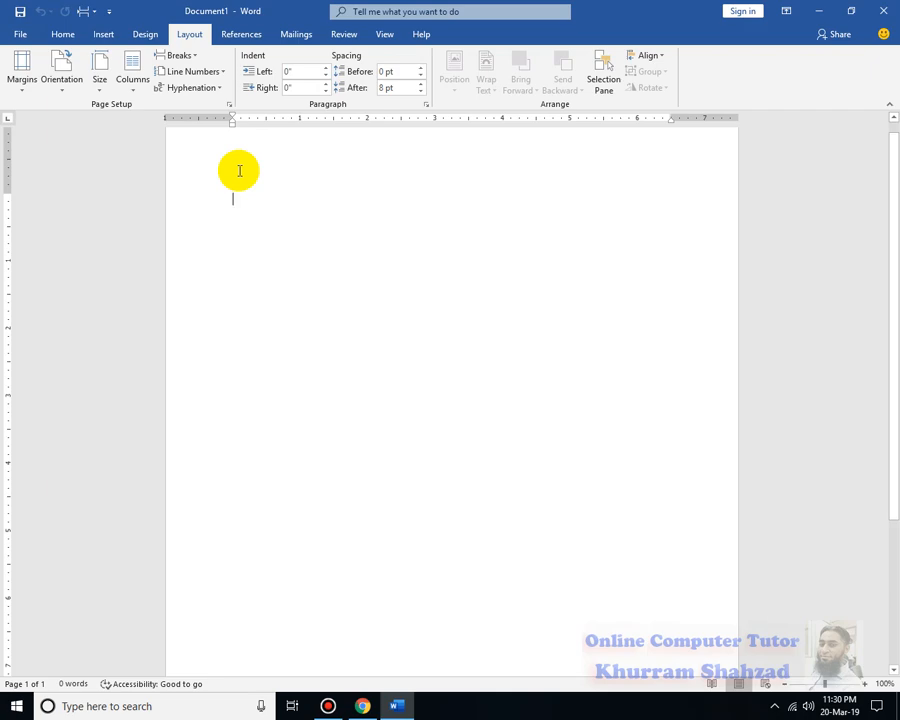
Generate sample paragraphs in the blank document with the formula =rand().
type("=ra")
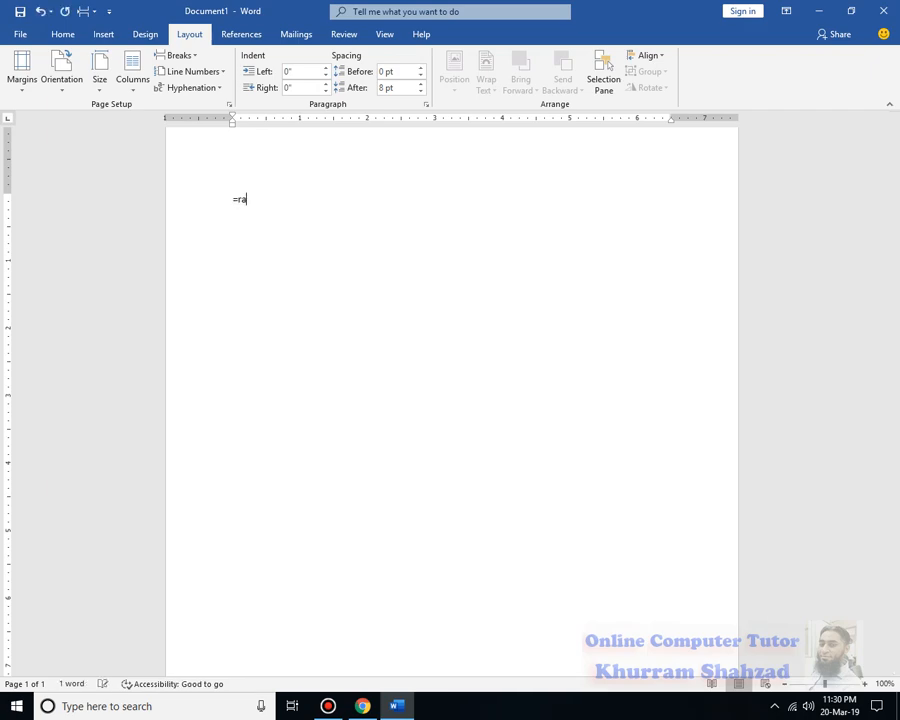
type("nd()")
key("Return")
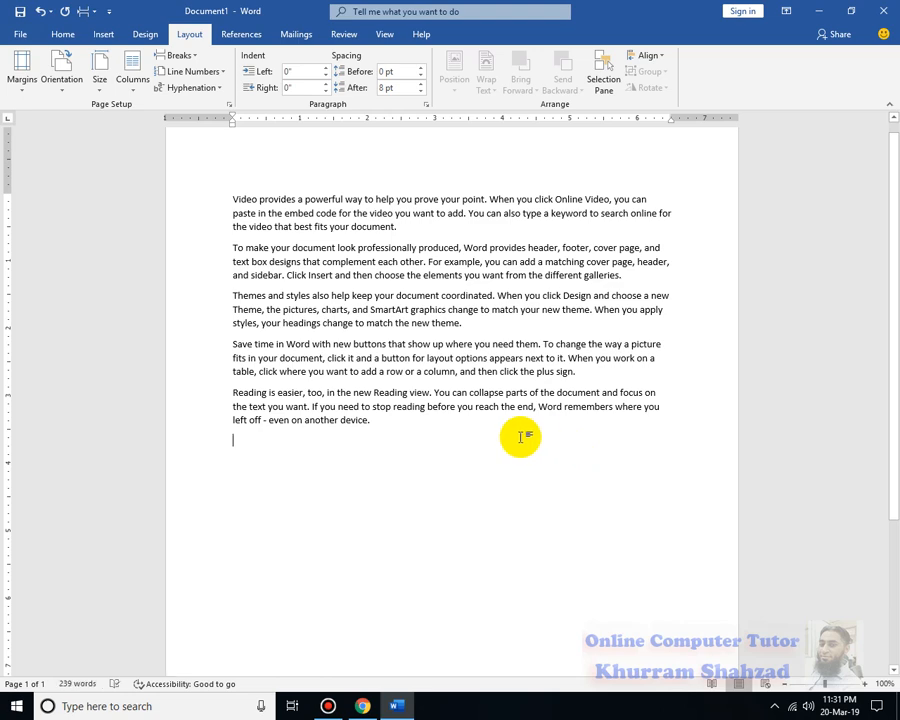
Undo the generated sample text and regenerate it with the formula changed to =rand(50).
key("ctrl+a")
key("ctrl+z")
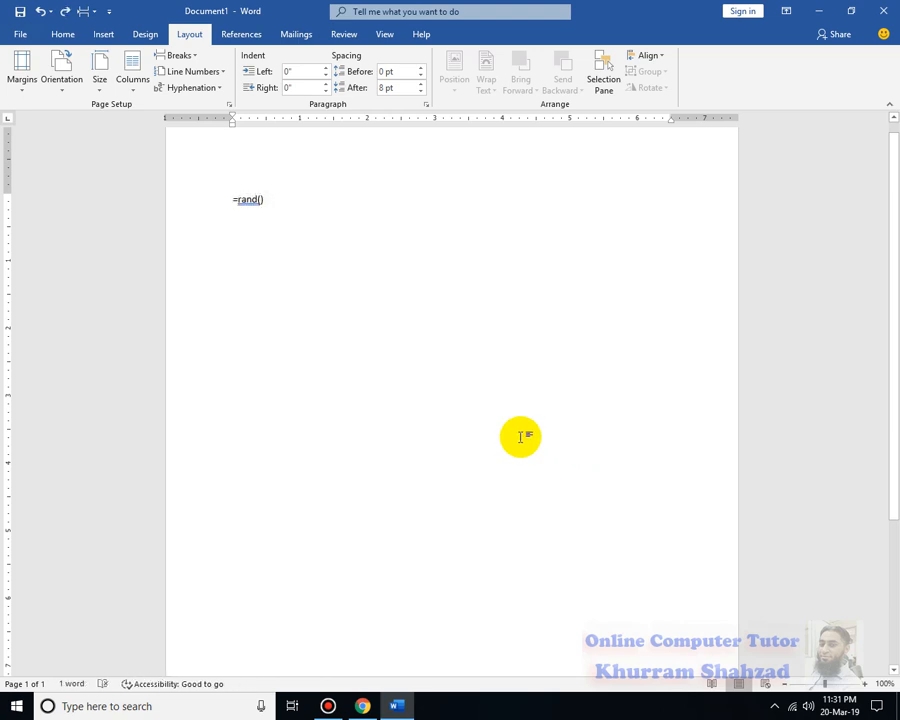
type("50")
key("Return")
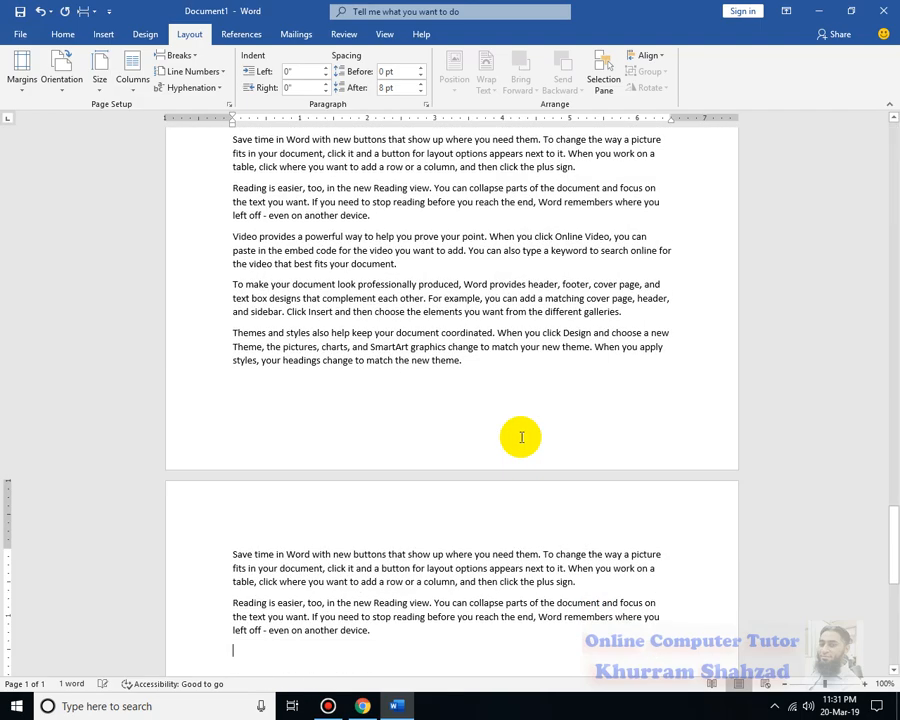
Justify all the text in the document.
left_click_drag(826, 684, 827, 685)
scroll(654, 525, "up", 12)
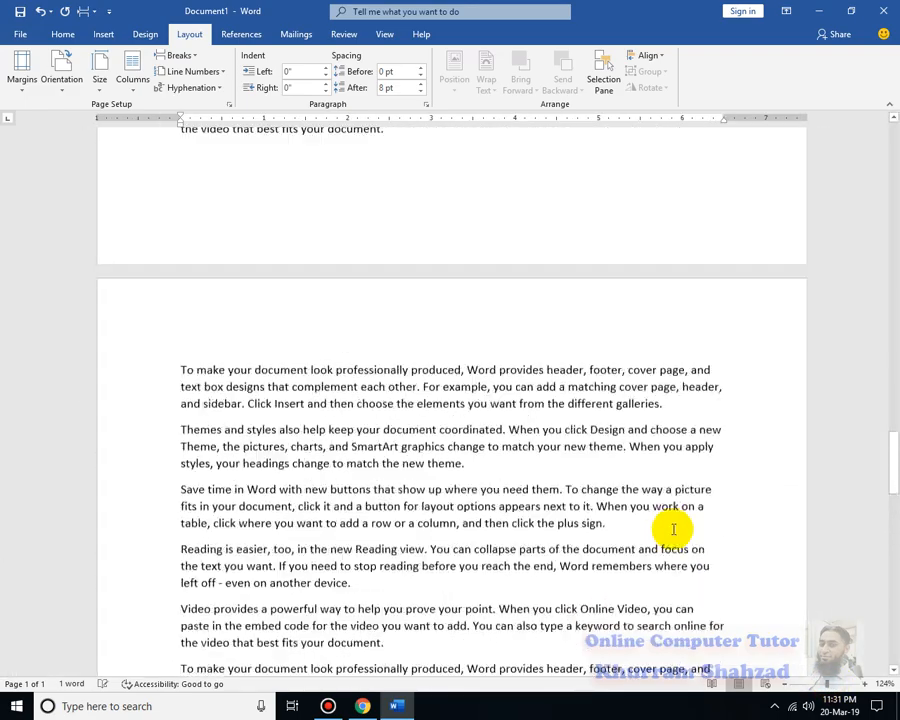
left_click_drag(893, 445, 882, 143)
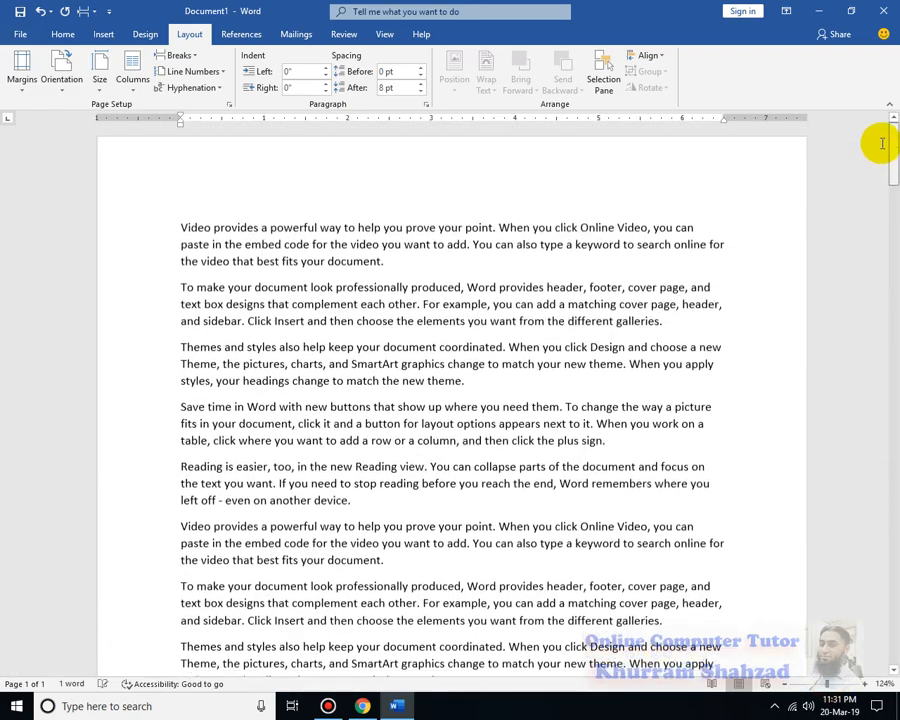
key("ctrl+a")
key("ctrl+j")
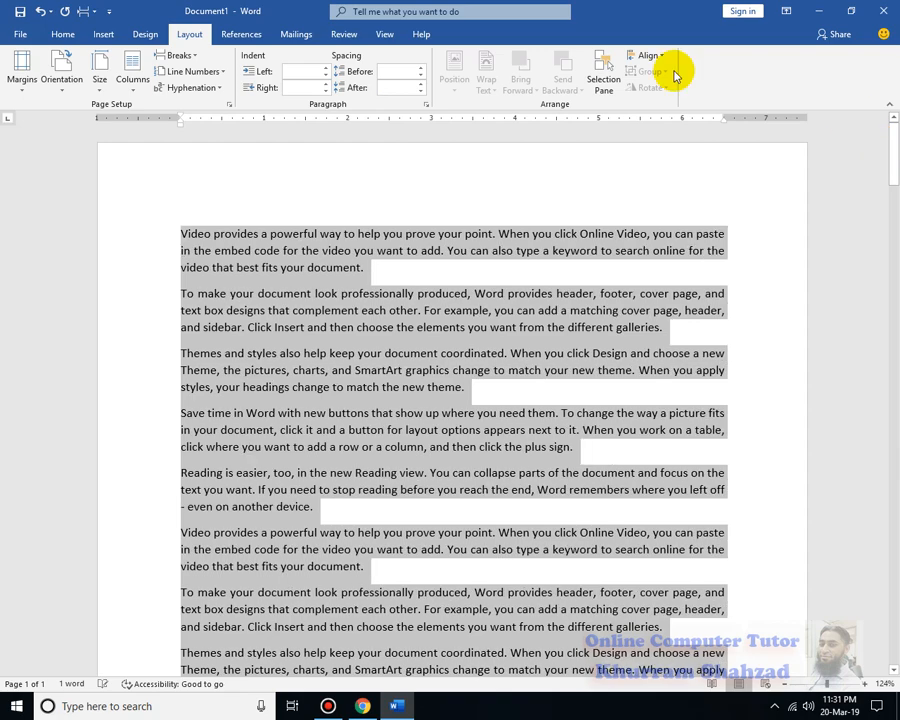
Apply continuous line numbers from the start of the document and check the numbering through to the last page.
left_click(312, 251)
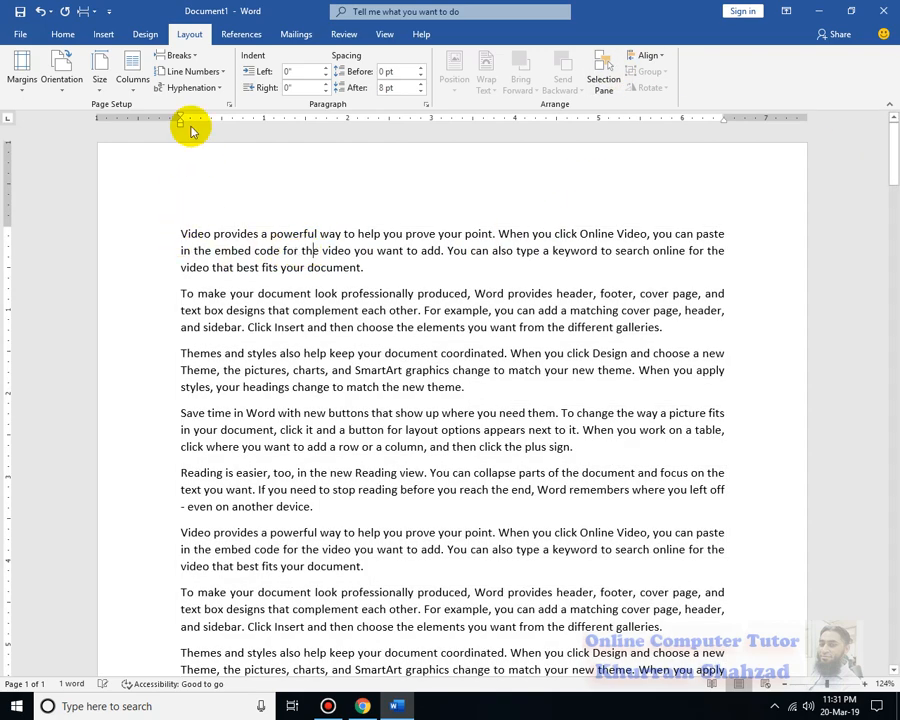
left_click(175, 231)
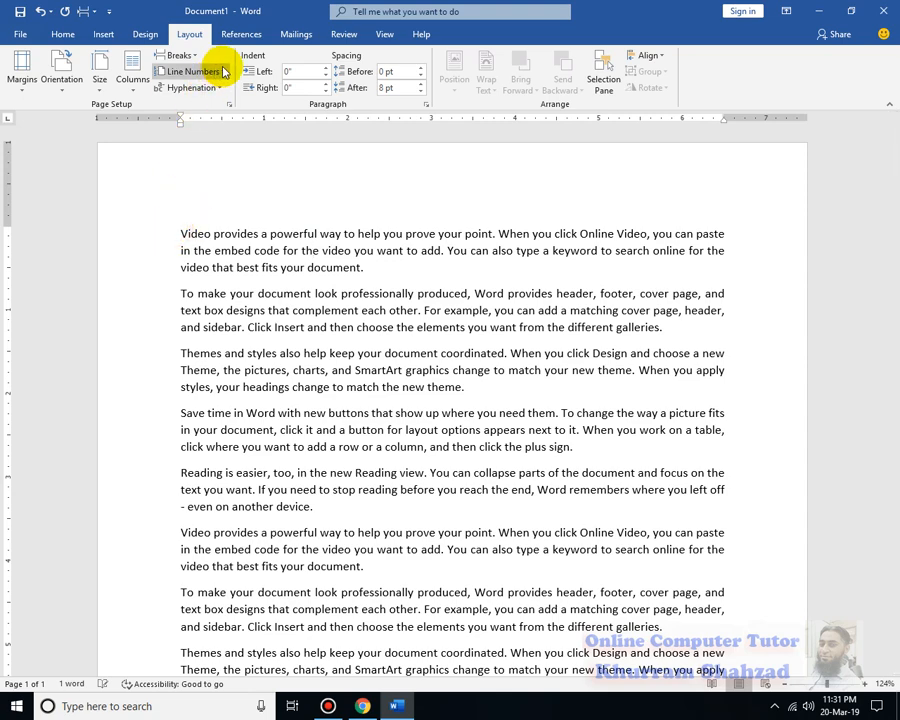
left_click(221, 78)
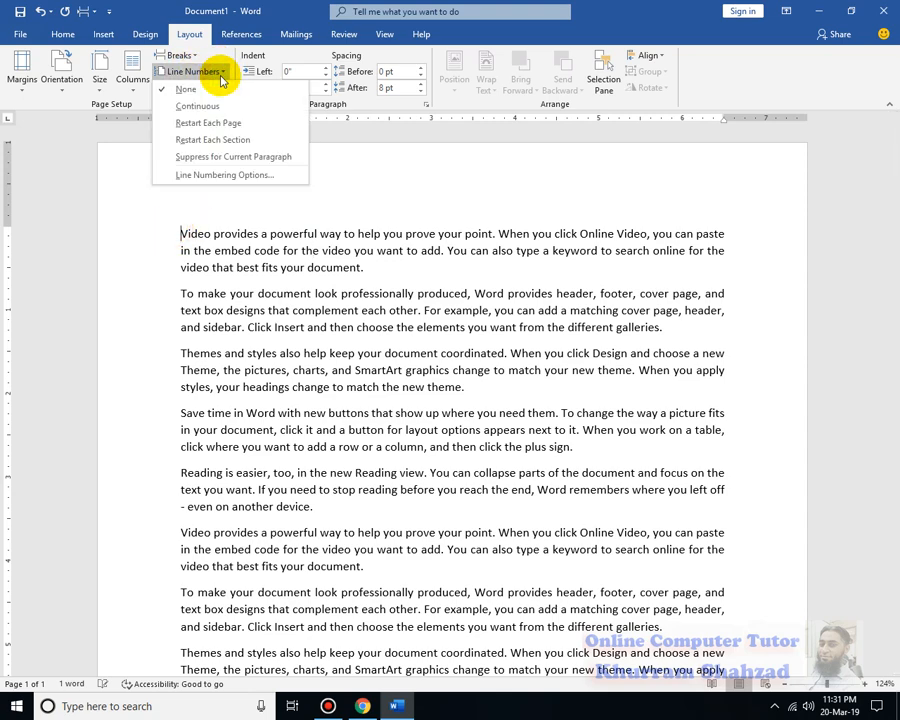
left_click(226, 112)
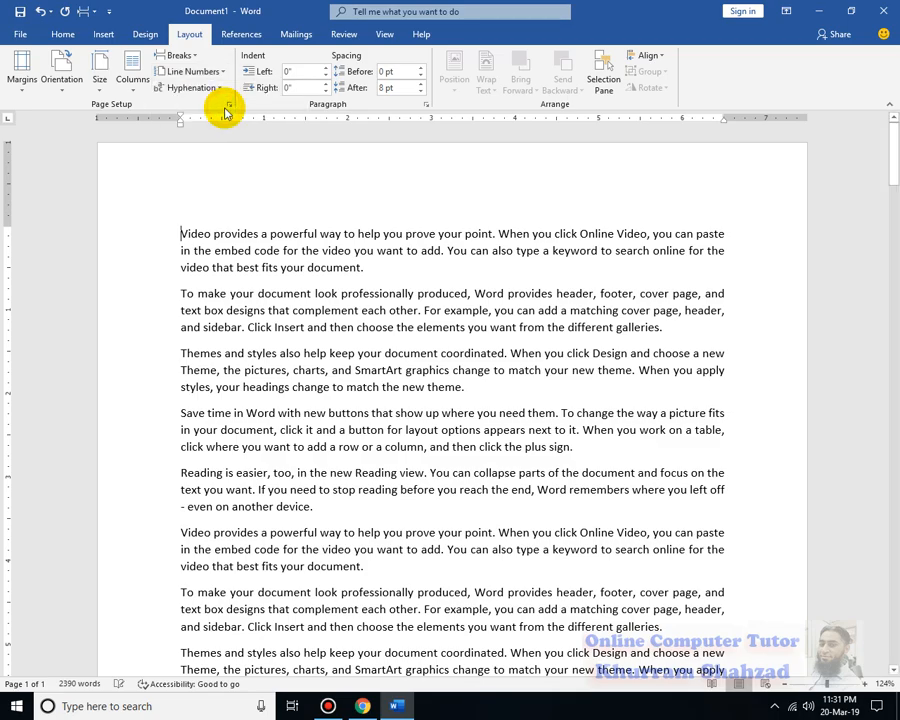
scroll(420, 580, "down", 6)
scroll(430, 580, "down", 15)
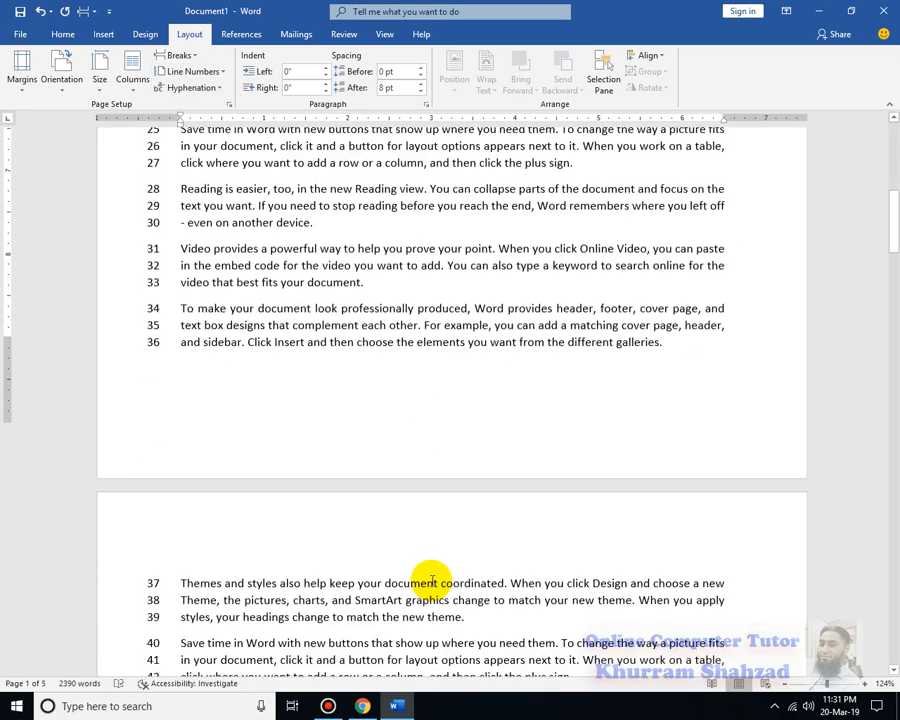
left_click_drag(893, 490, 888, 573)
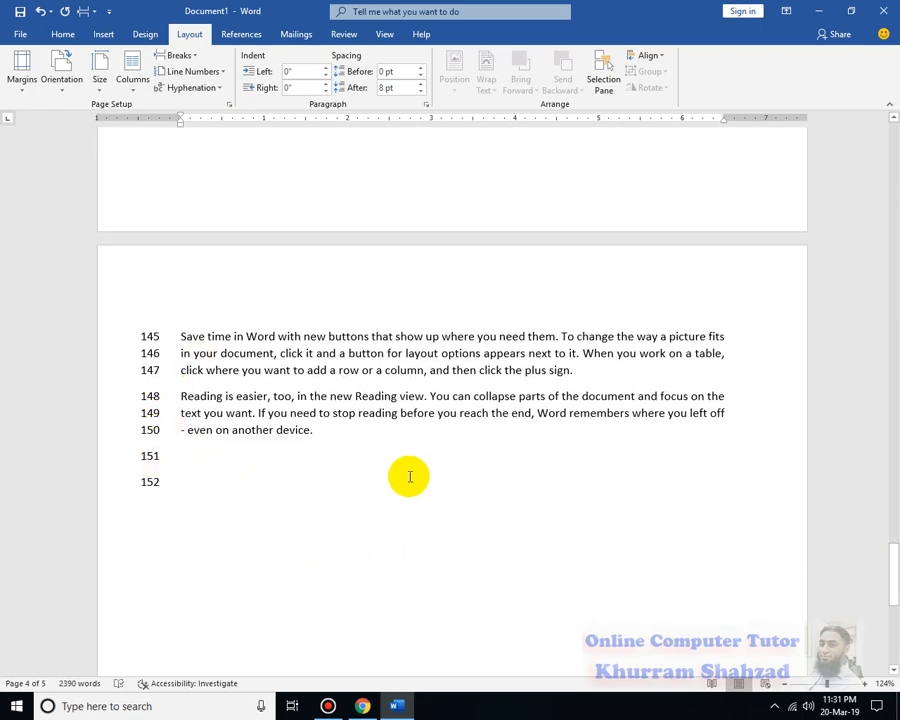
left_click_drag(880, 580, 891, 135)
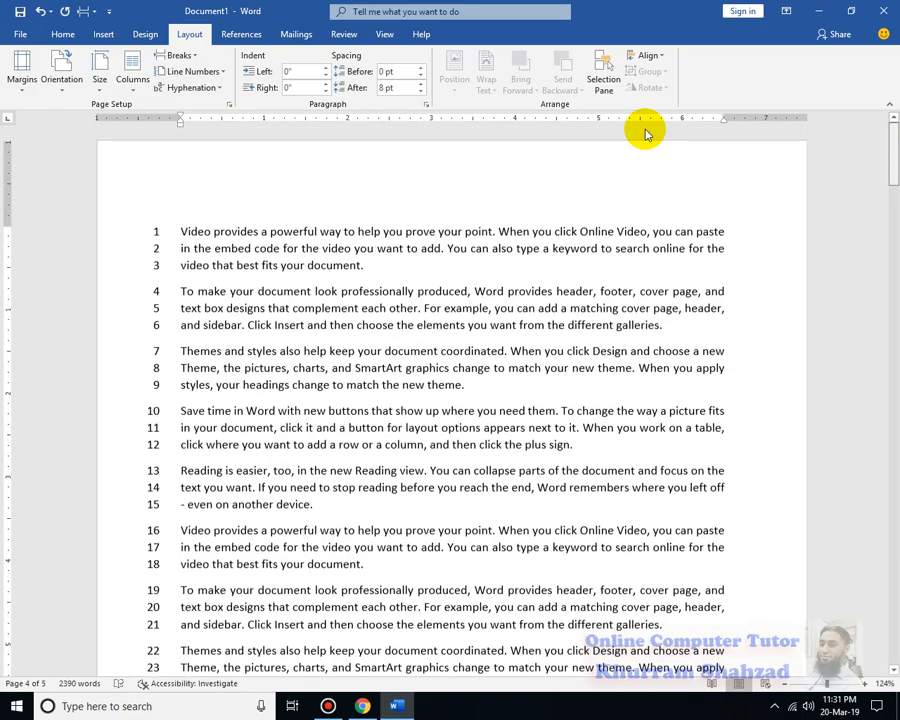
Change the line numbering to restart on each page and check it across the page boundaries.
left_click(225, 73)
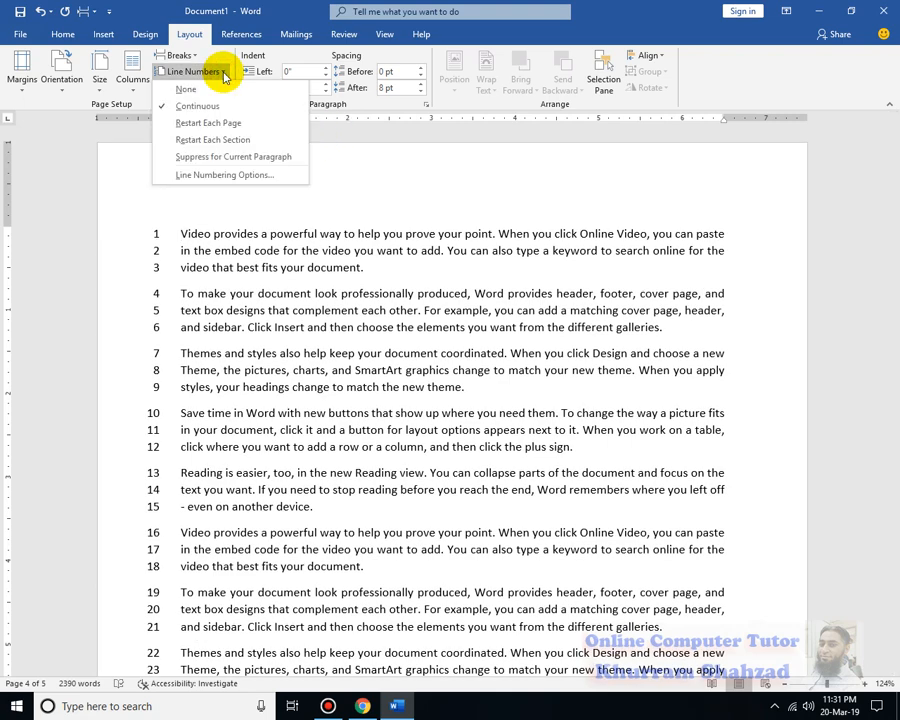
left_click(236, 133)
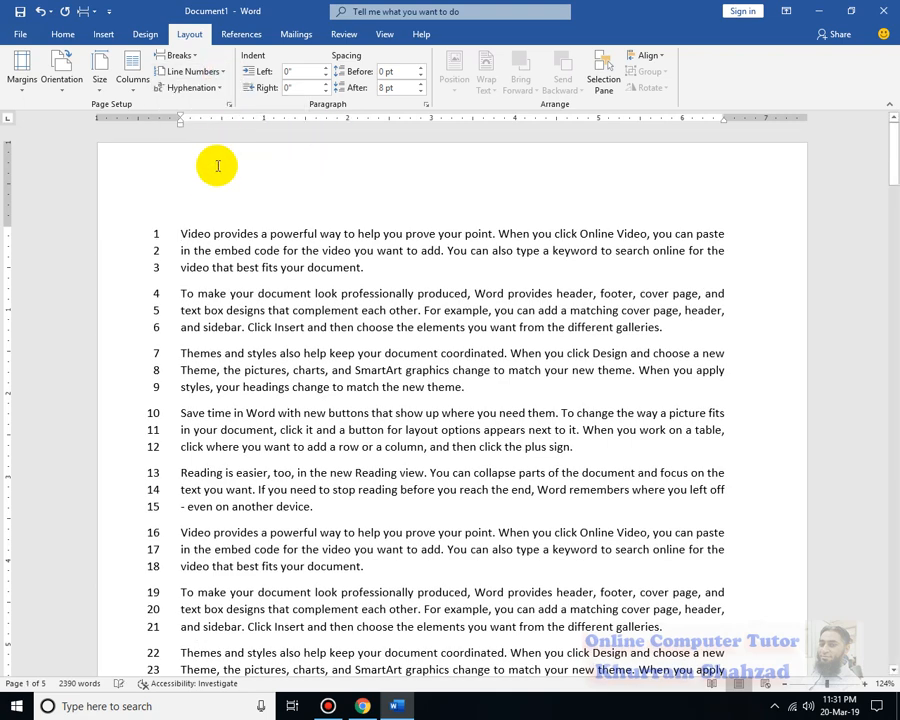
scroll(386, 447, "down", 4)
scroll(386, 447, "down", 9)
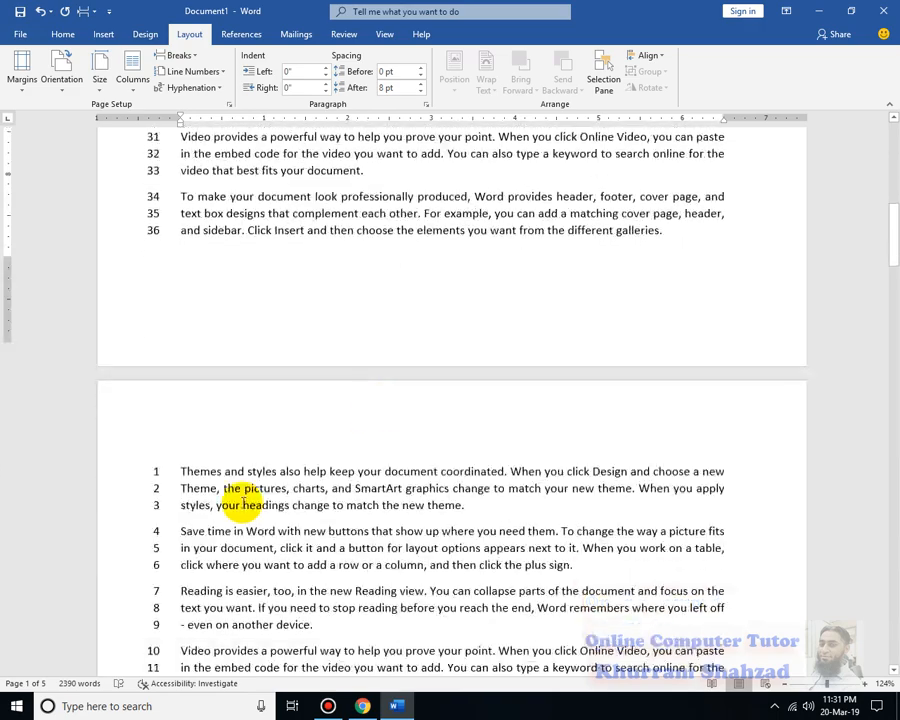
scroll(322, 643, "down", 14)
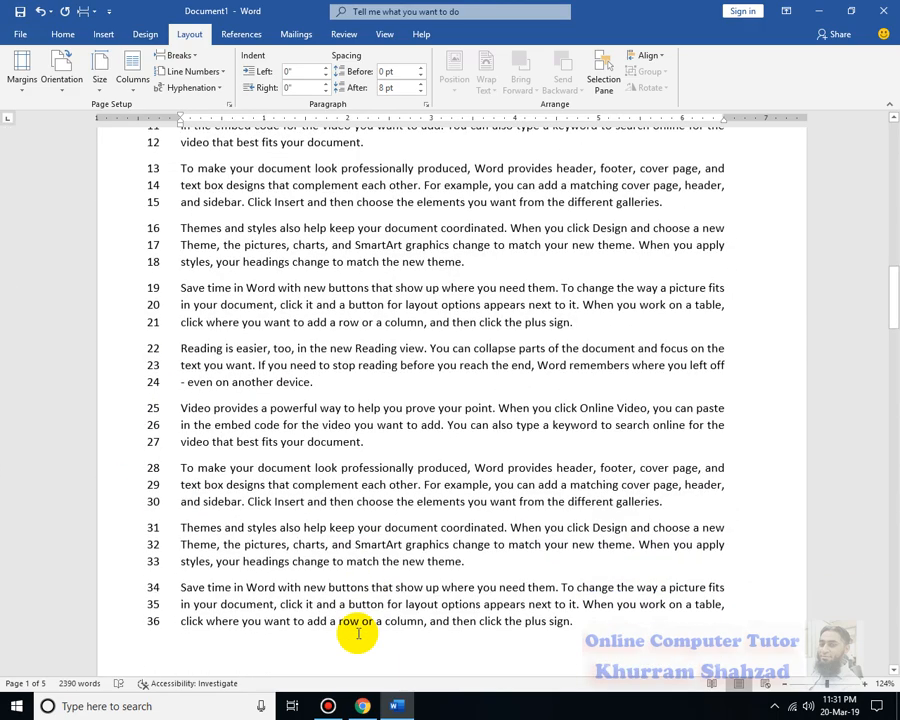
scroll(224, 486, "down", 5)
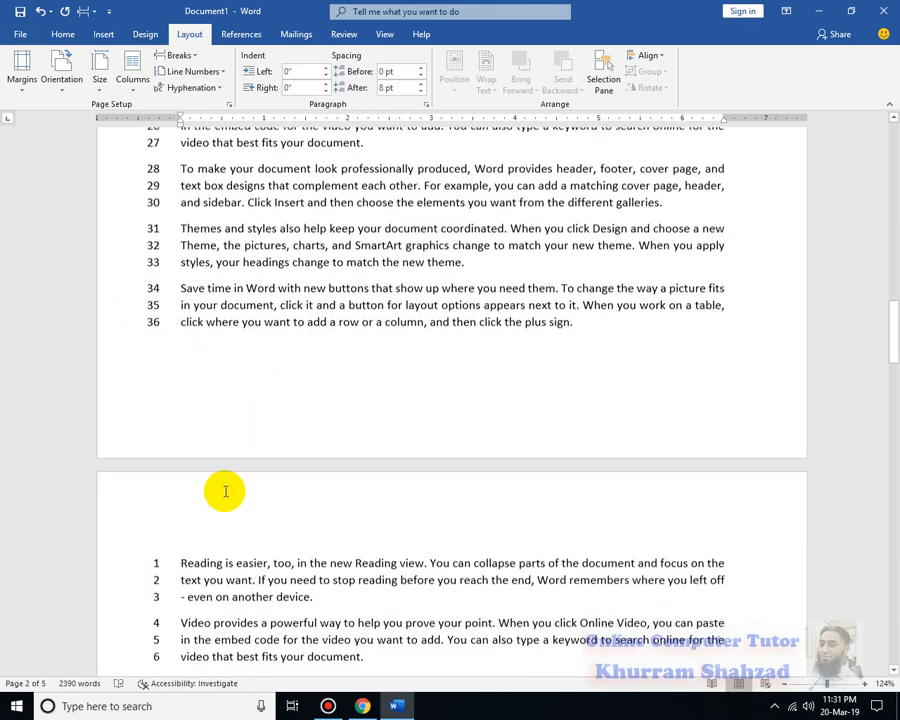
scroll(238, 336, "up", 3)
scroll(226, 346, "down", 4)
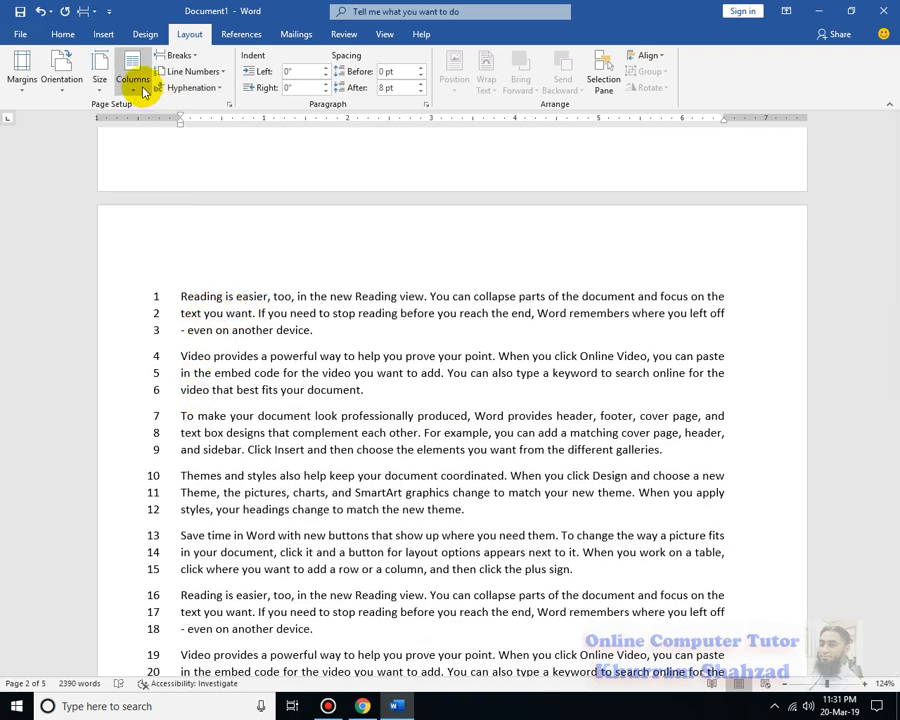
Change the line numbering to restart at each section and check the numbers on the first page.
left_click(221, 72)
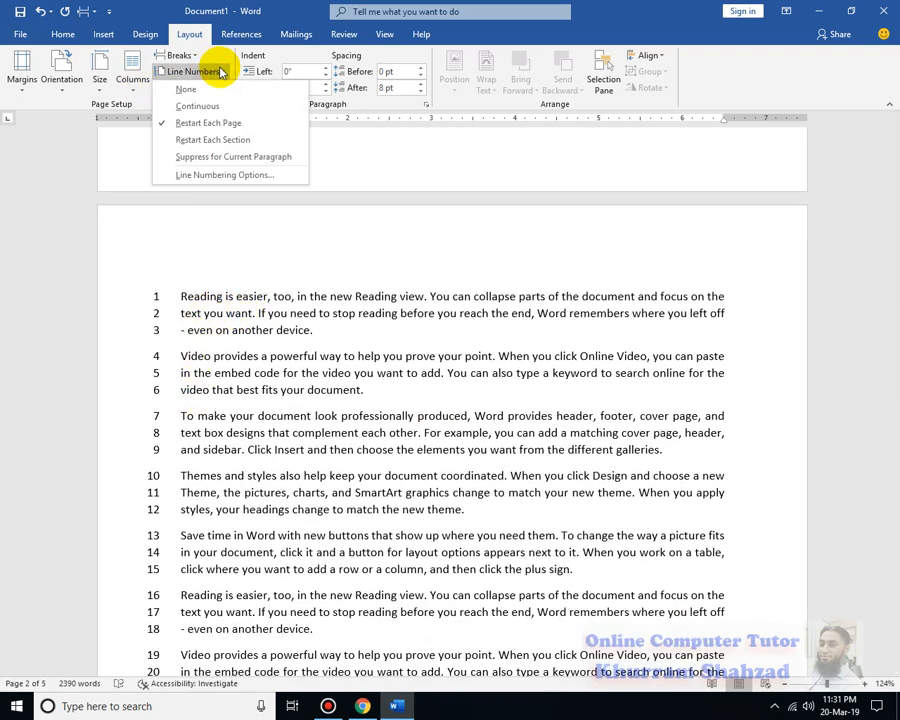
left_click(268, 142)
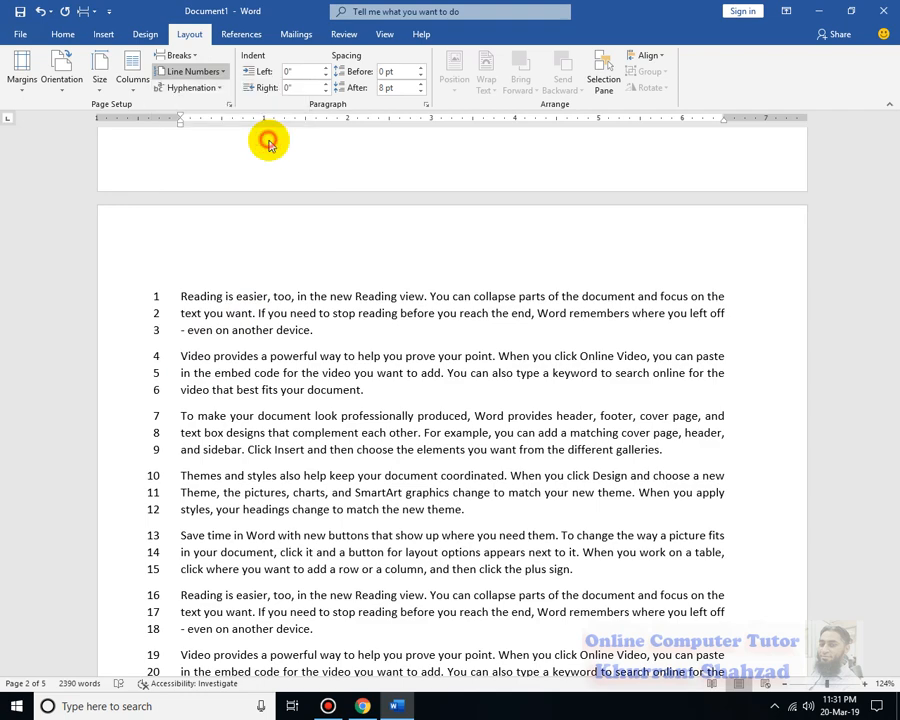
scroll(633, 356, "up", 10)
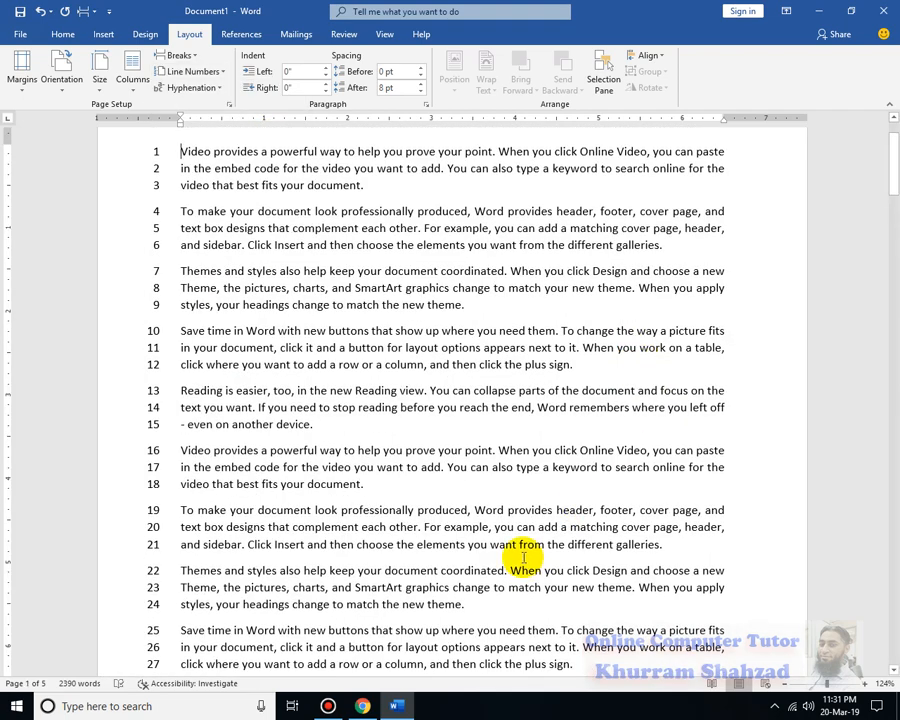
scroll(366, 492, "up", 2)
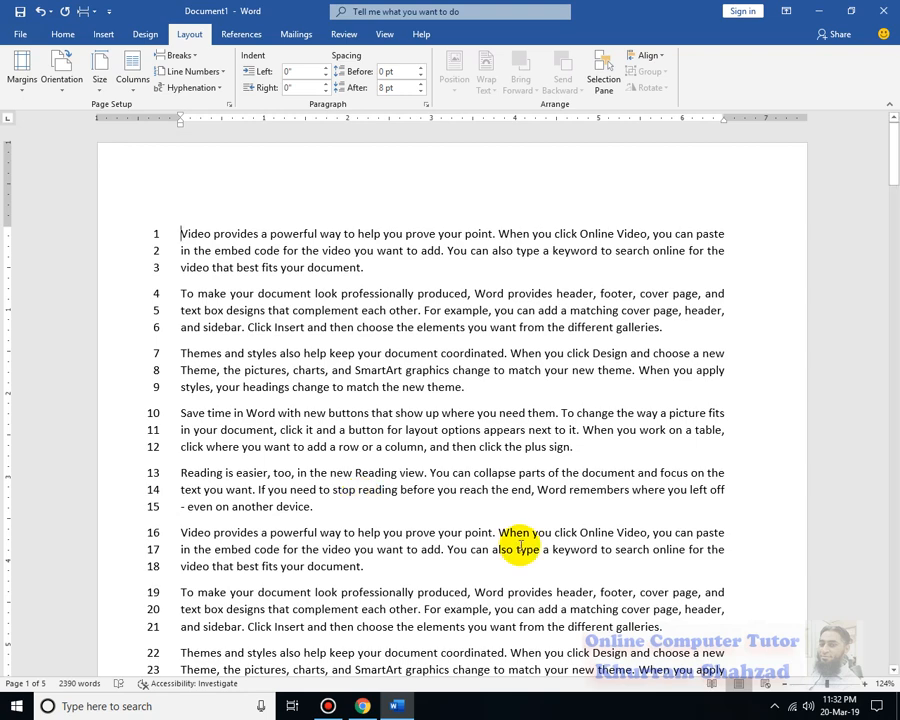
scroll(518, 550, "down", 6)
scroll(138, 172, "up", 6)
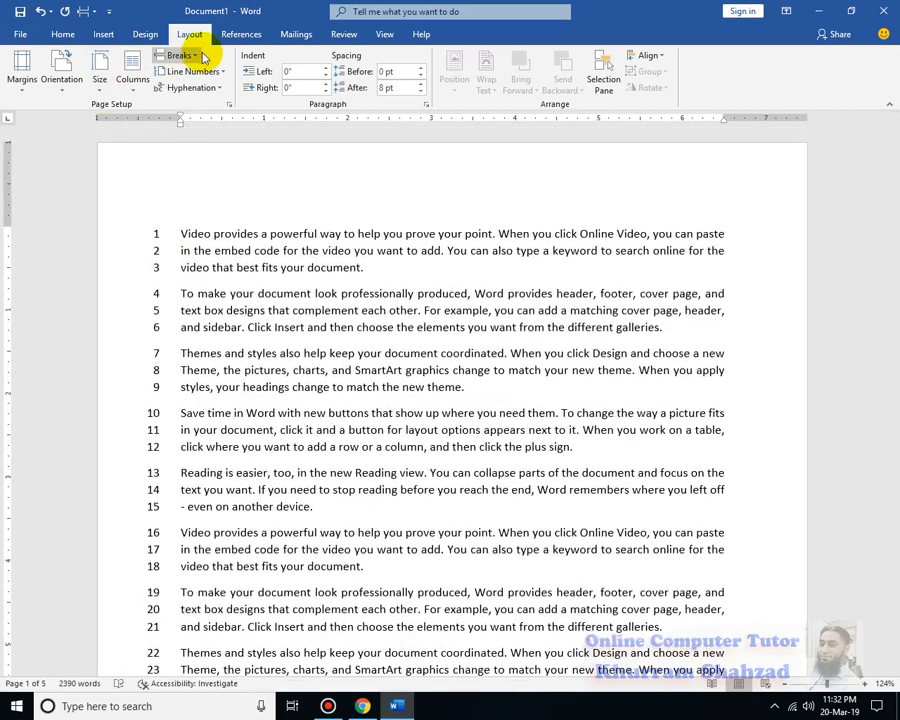
Suppress line numbers for the second through fifth paragraphs, from "To make your document look" to "even on another device.".
left_click(227, 73)
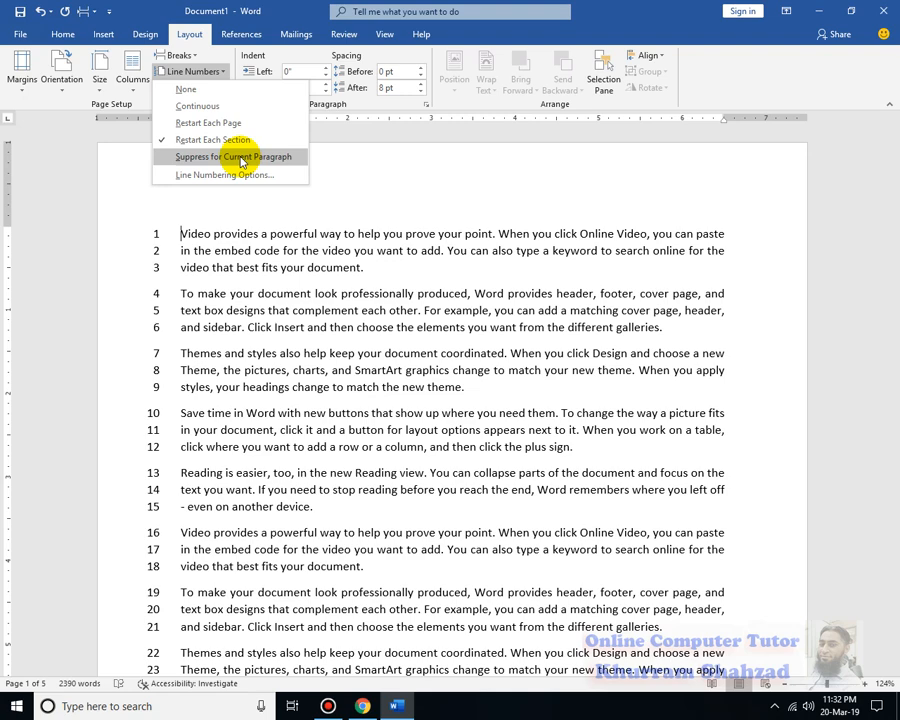
left_click(580, 457)
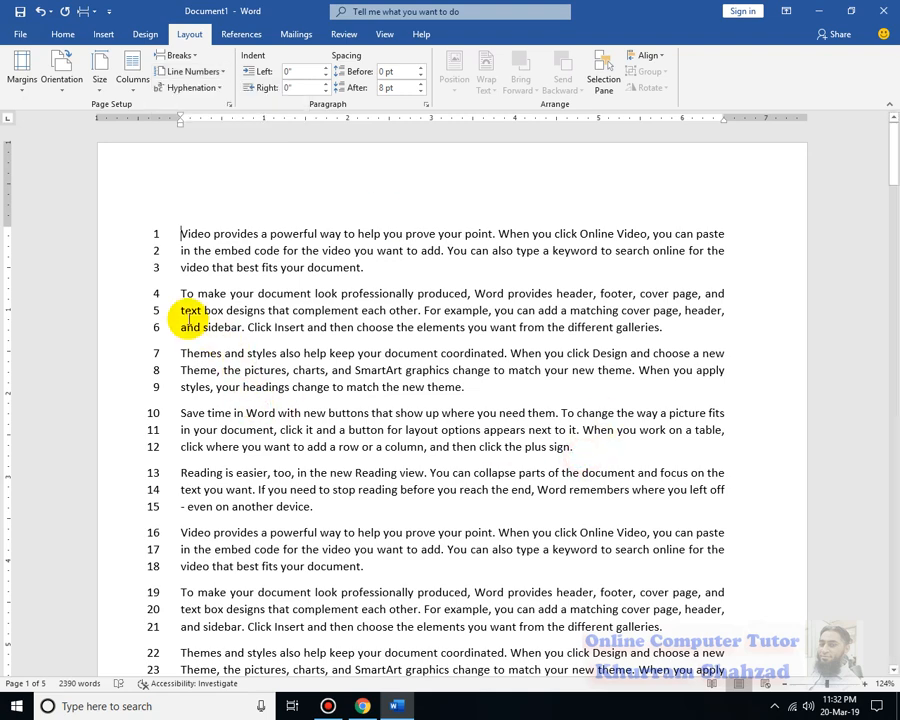
left_click_drag(180, 293, 412, 506)
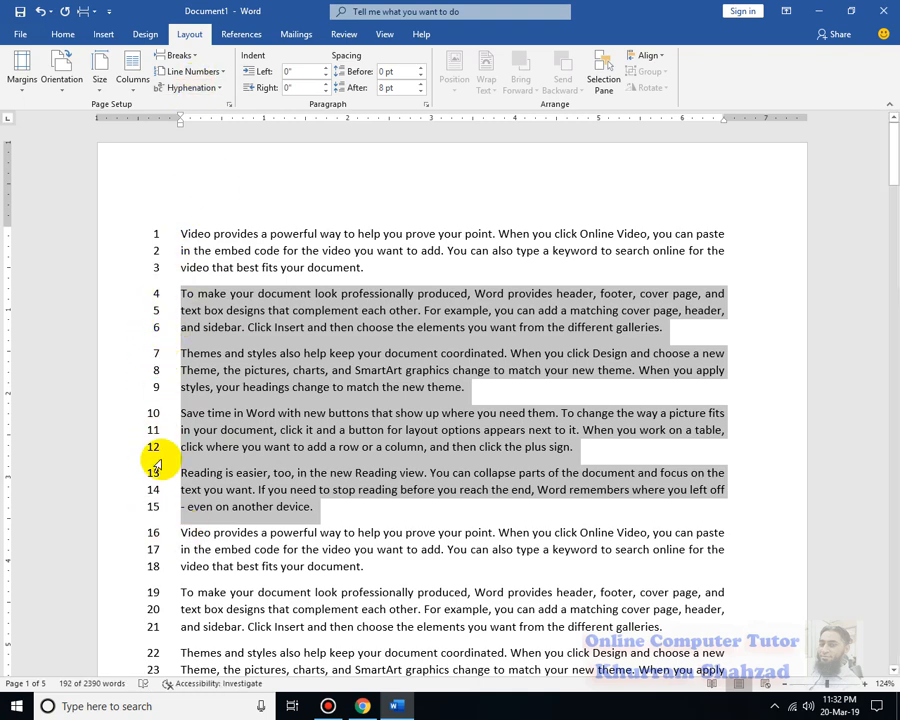
left_click(222, 72)
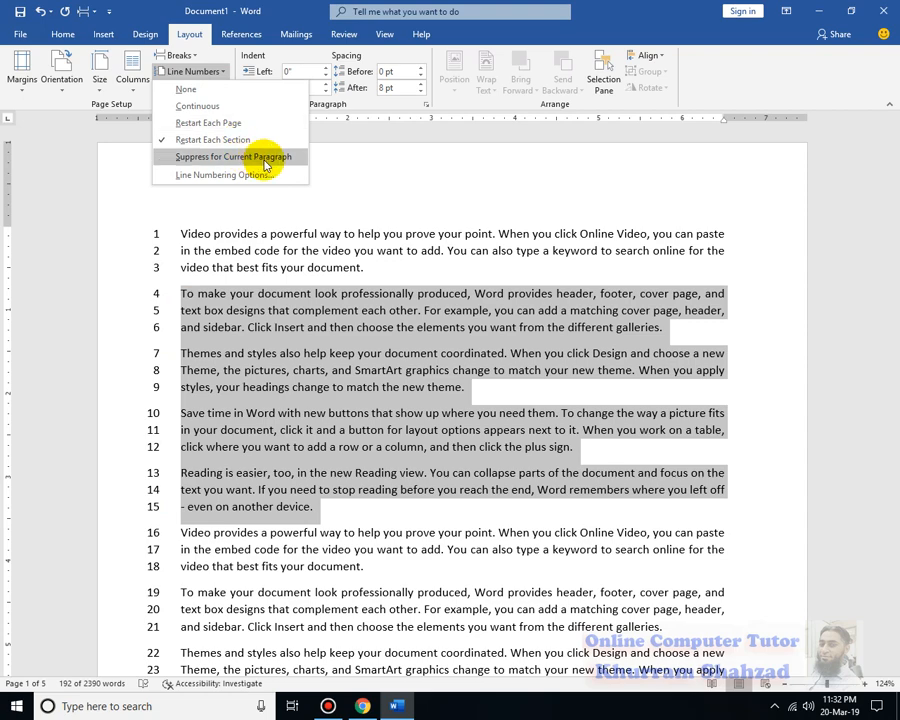
left_click(265, 160)
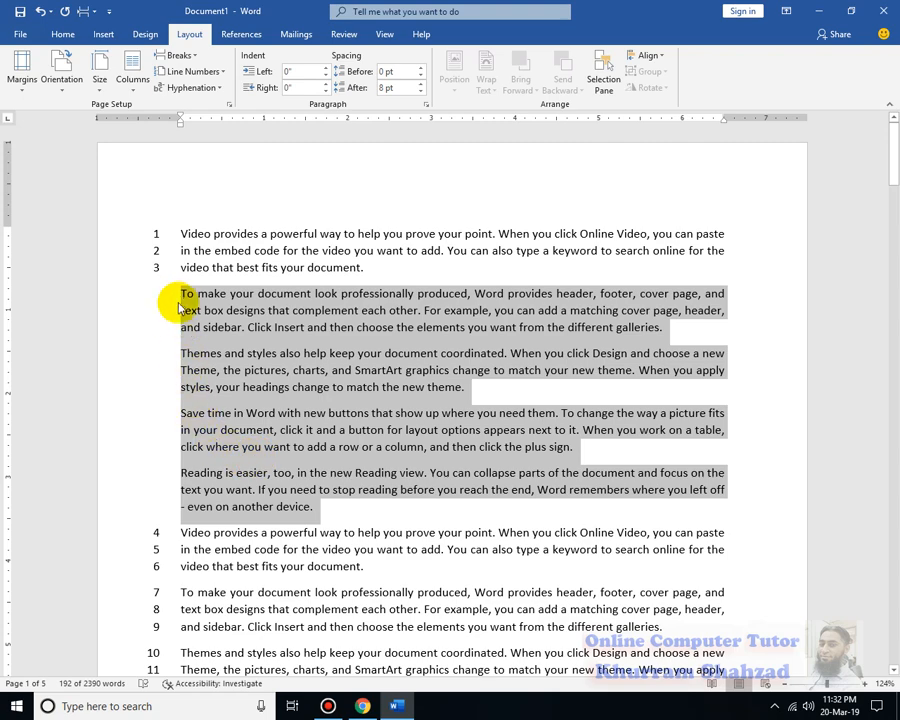
left_click(191, 531)
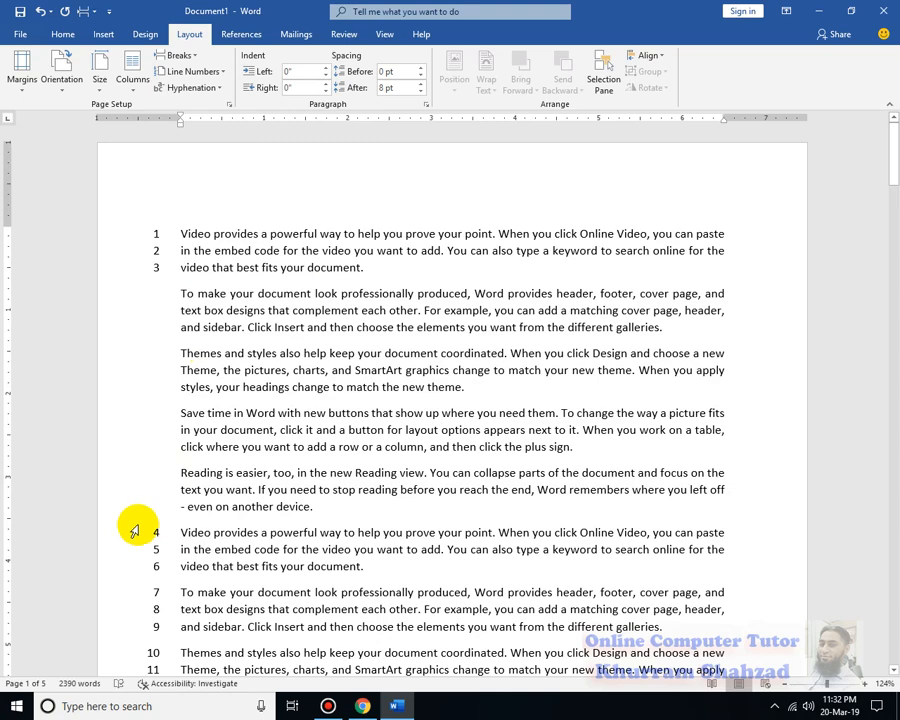
Suppress line numbers for the "Themes and styles also help" paragraph currently numbered 10 to 12.
scroll(135, 530, "down", 3)
left_click_drag(181, 492, 480, 527)
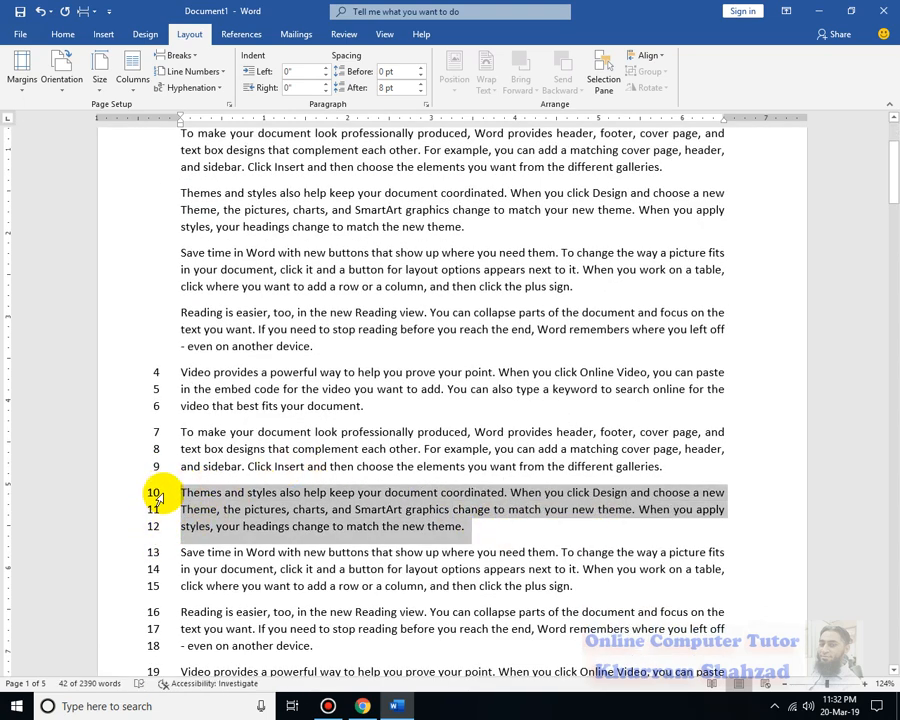
left_click(226, 74)
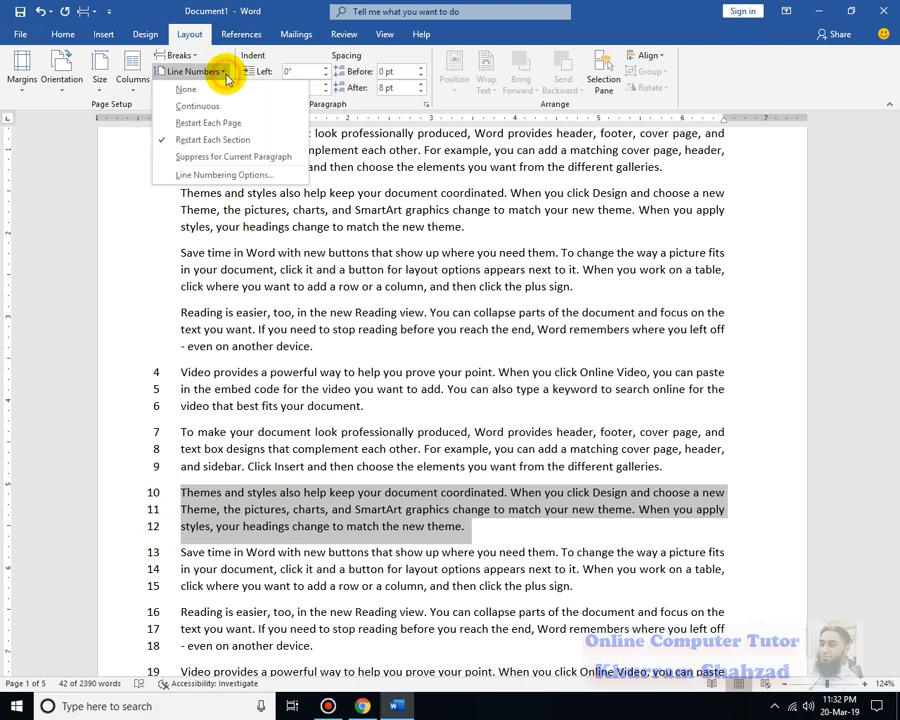
left_click(270, 160)
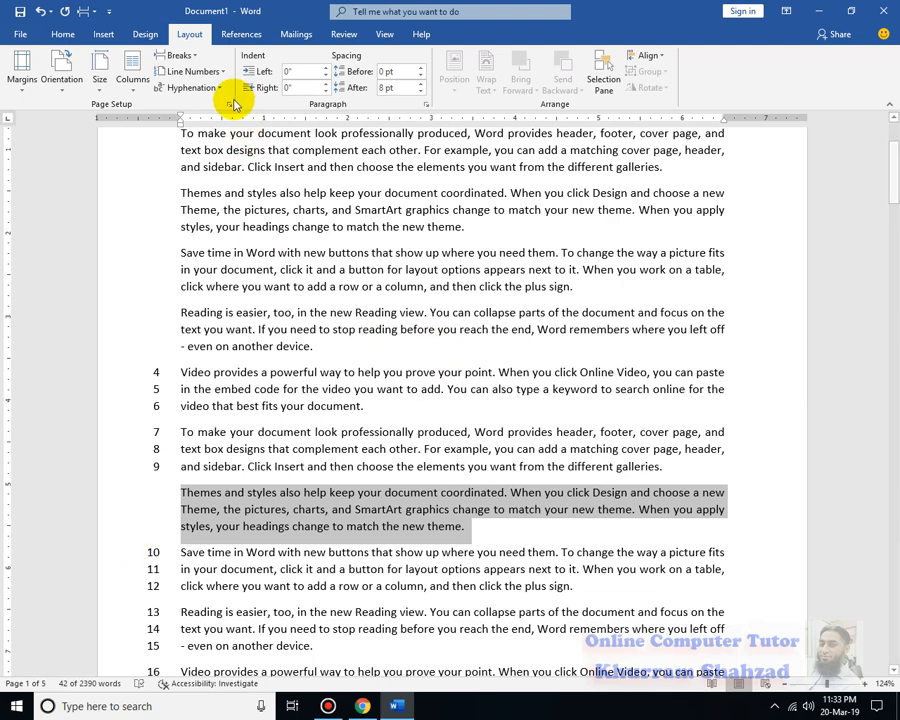
key("ctrl+a")
key("Delete")
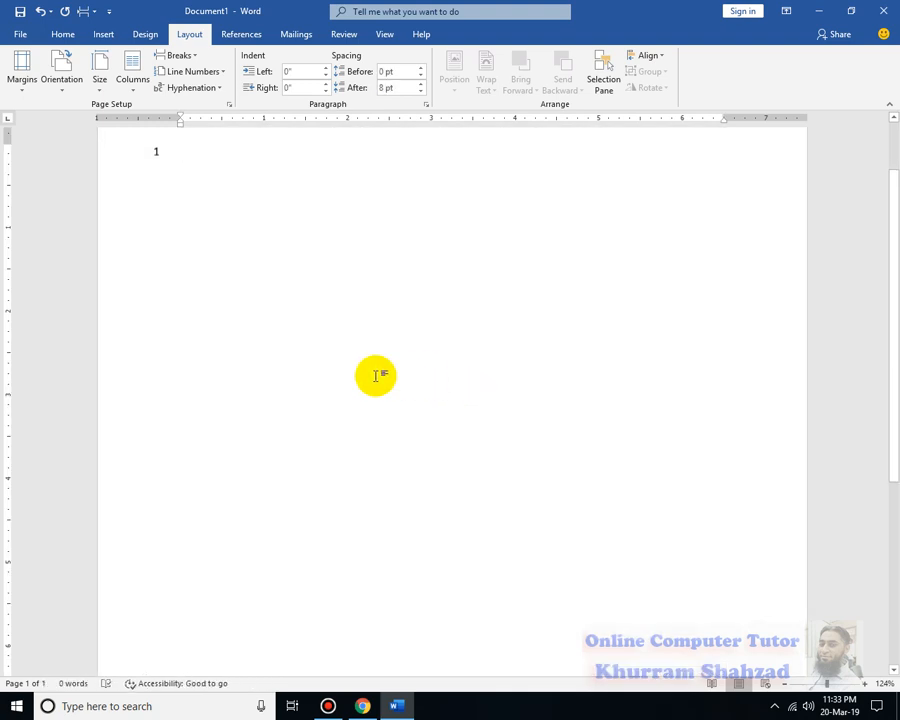
key("ctrl+z")
left_click(398, 352)
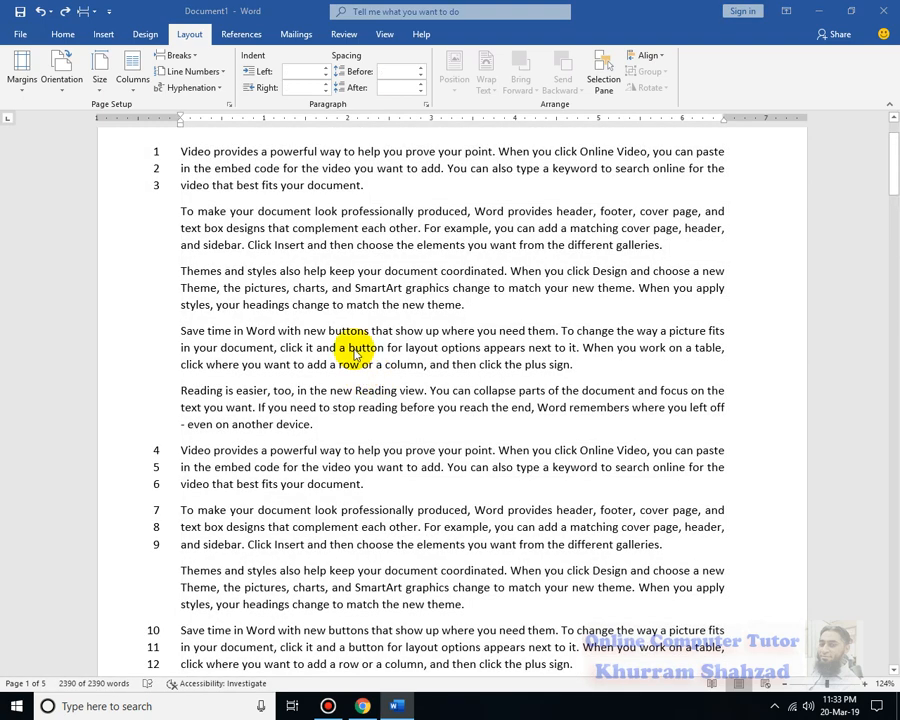
Create a new blank document and fill it with sample paragraphs using the =rand() function.
key("ctrl+n")
type("=r")
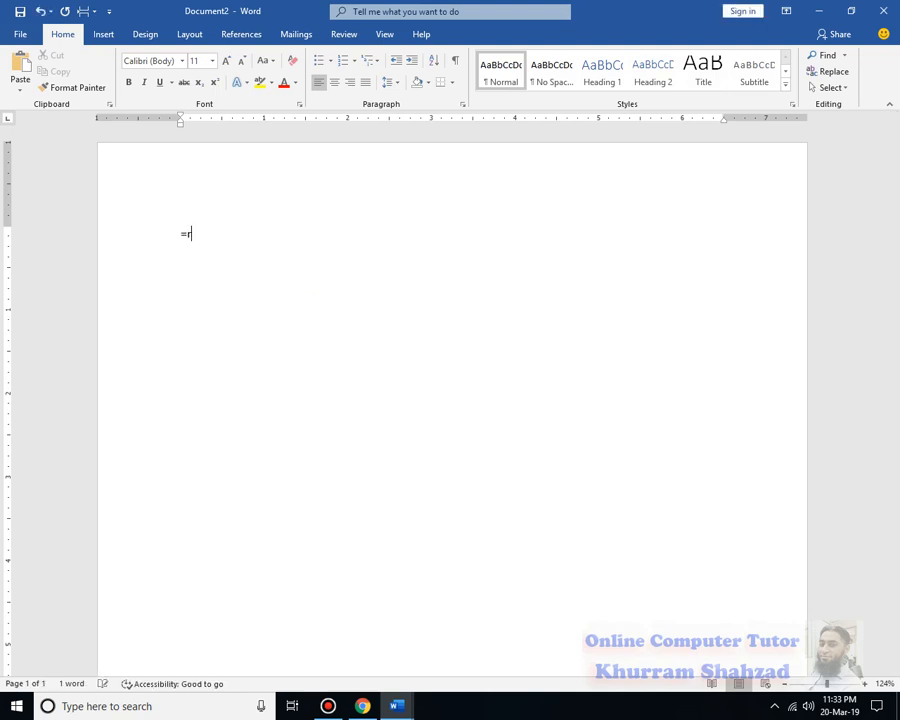
type("and")
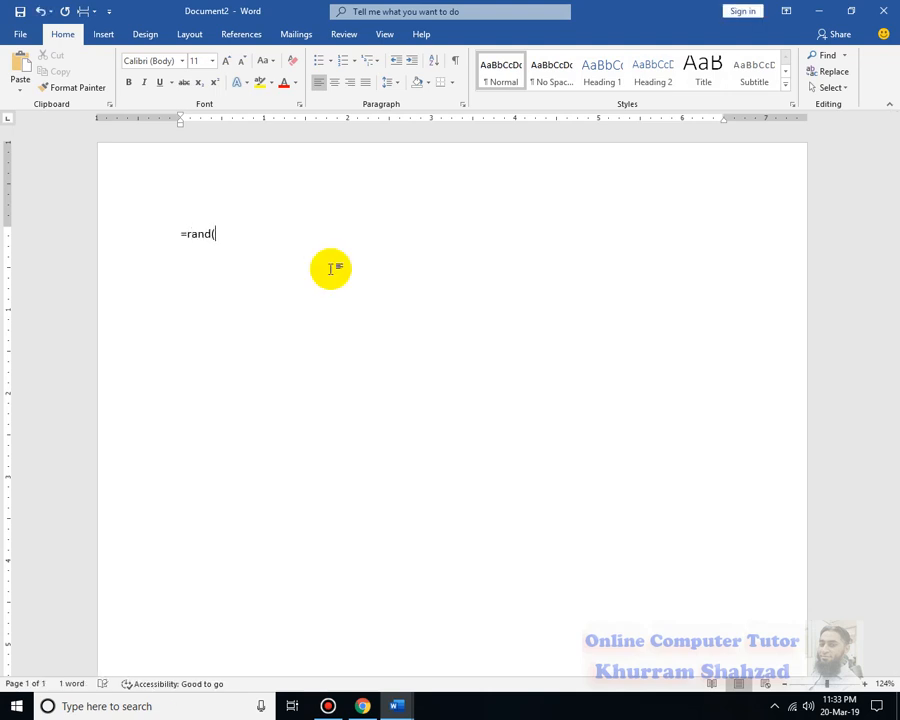
type("(1")
key("Return")
scroll(75, 328, "up", 4)
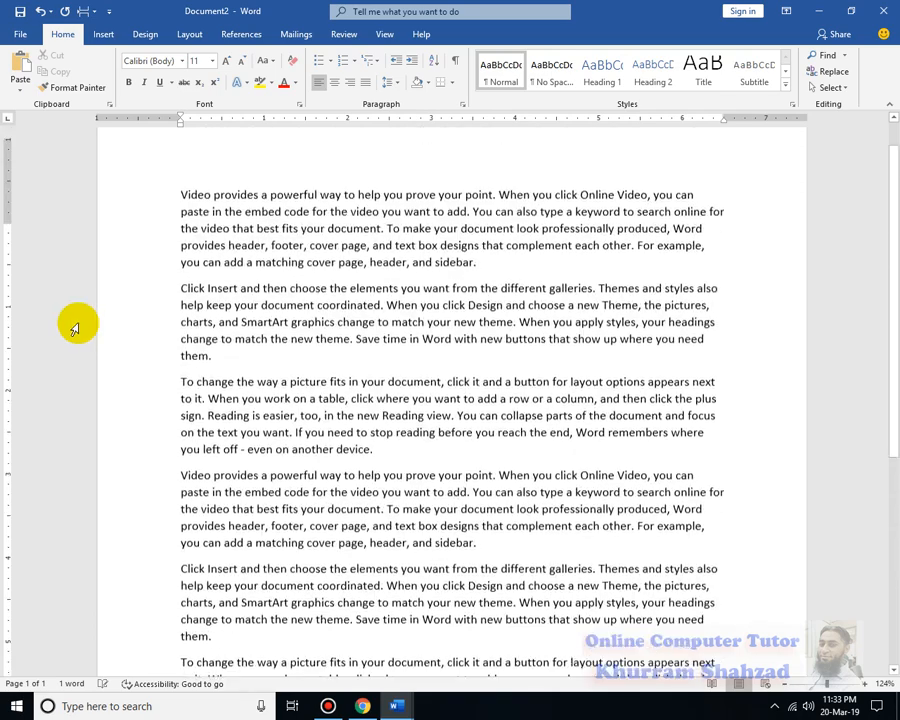
scroll(8, 150, "down", 2)
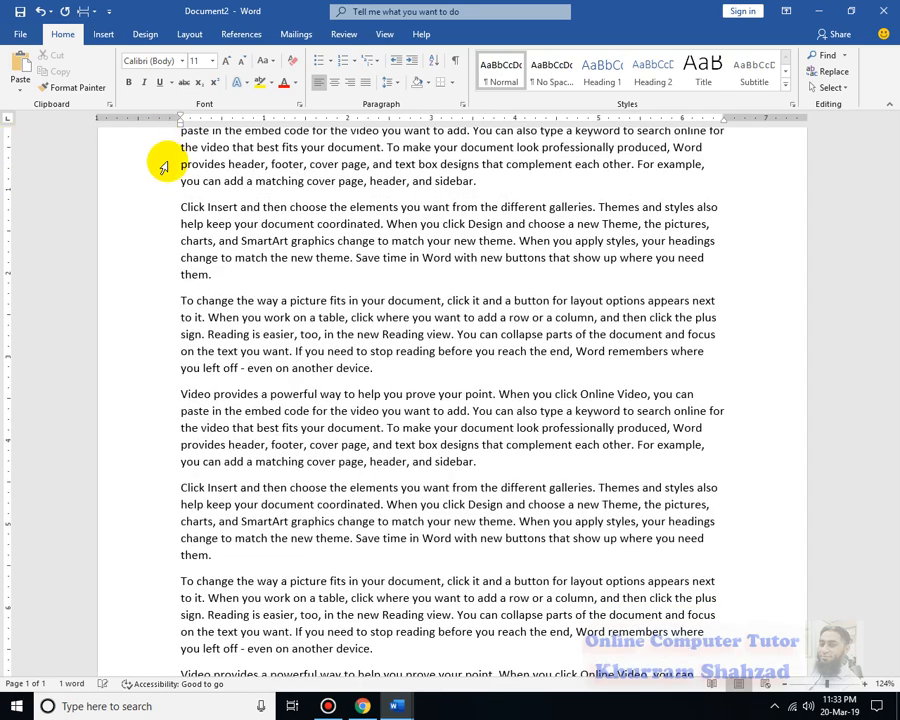
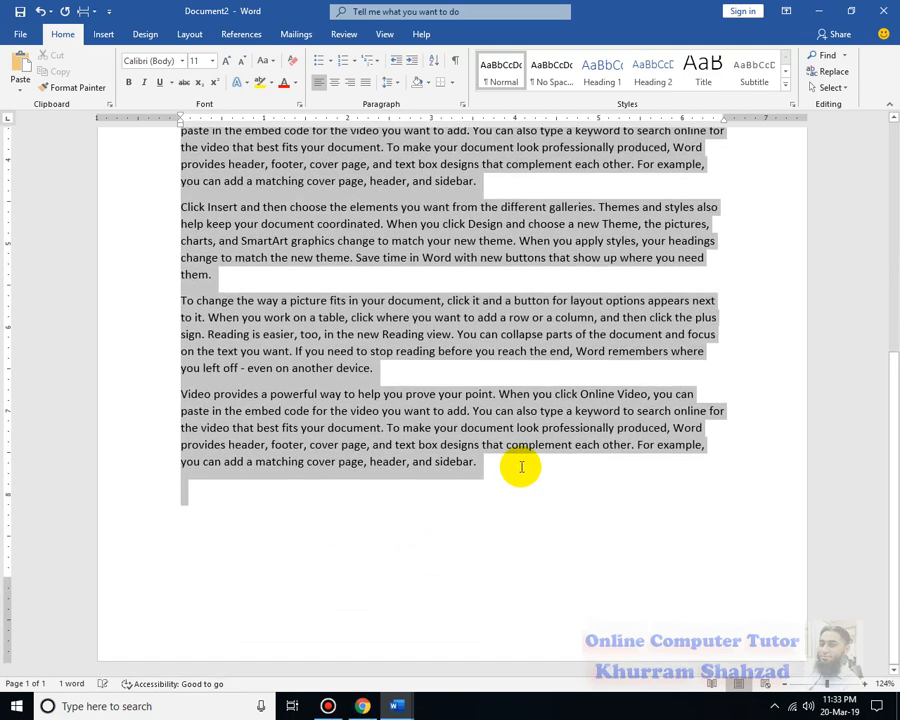
Arrange all the sample text in two columns and justify it, then enlarge the view to 156%.
left_click(190, 34)
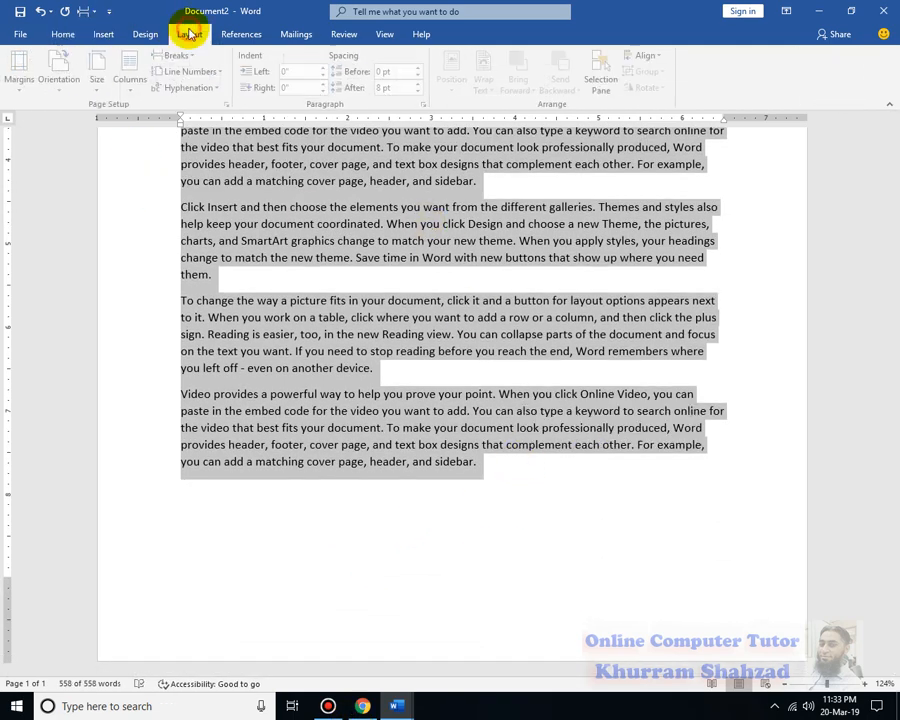
left_click(131, 78)
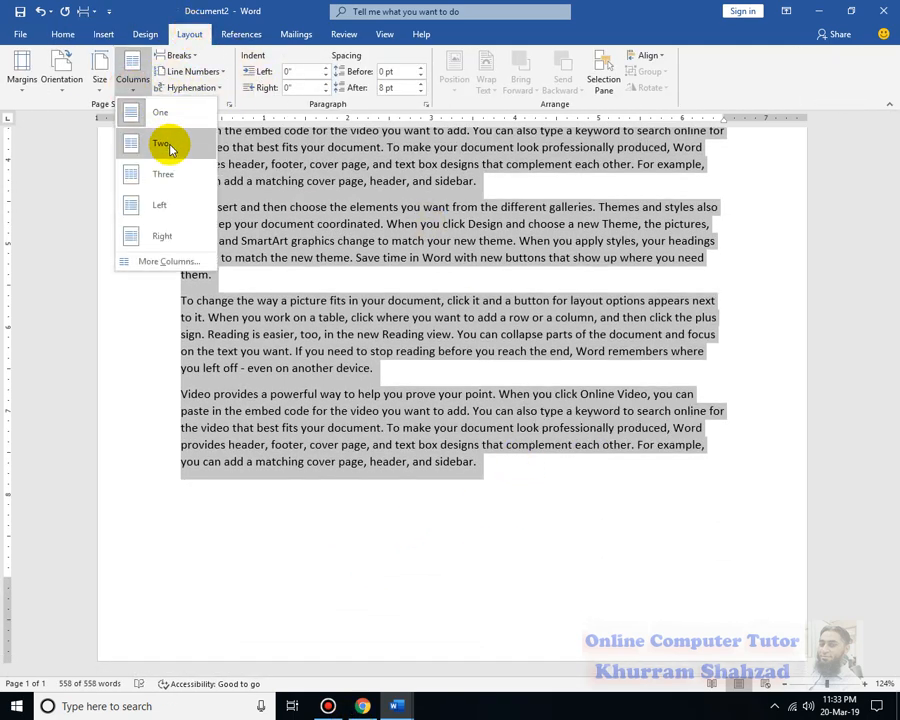
left_click(162, 145)
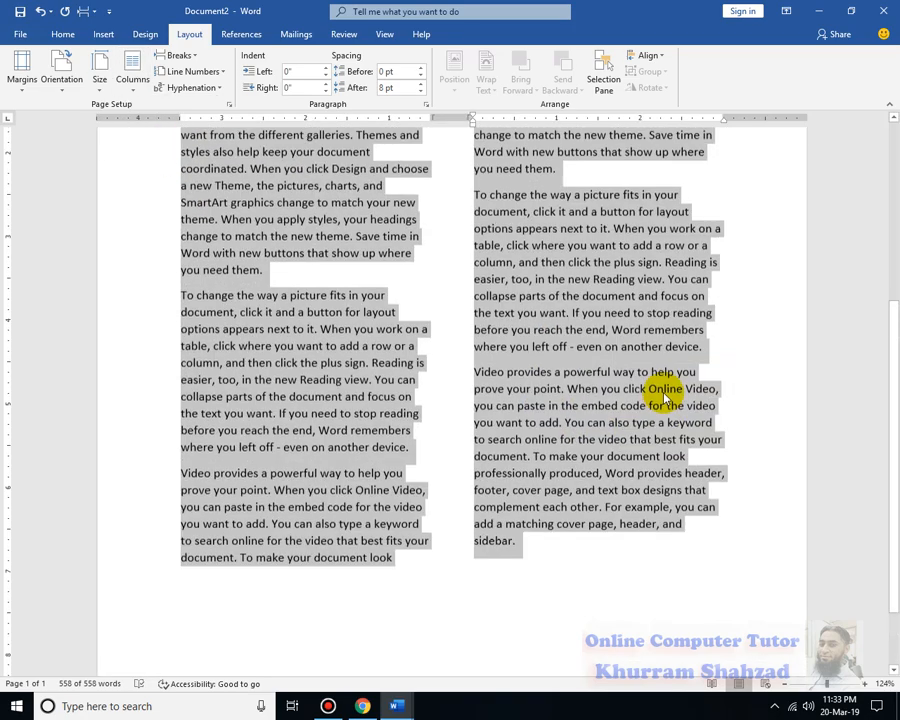
key("ctrl+j")
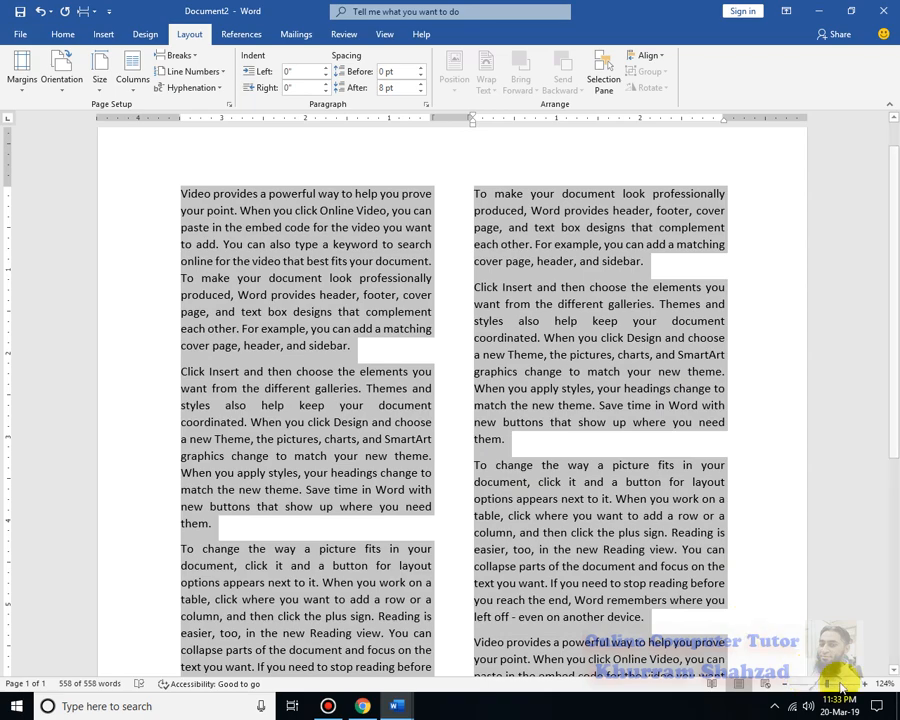
left_click_drag(828, 685, 837, 690)
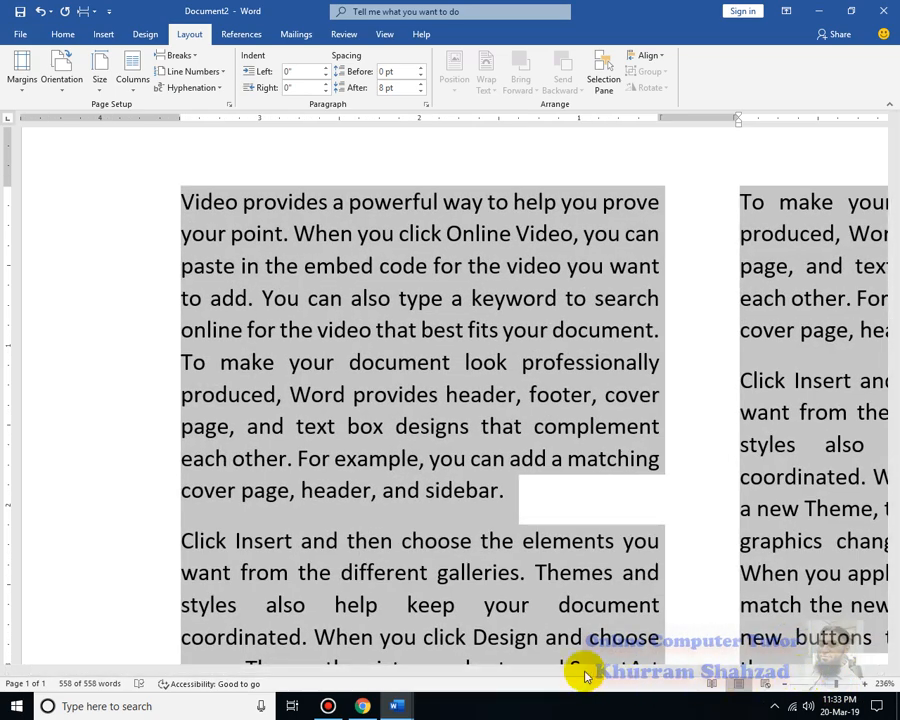
left_click_drag(595, 672, 829, 686)
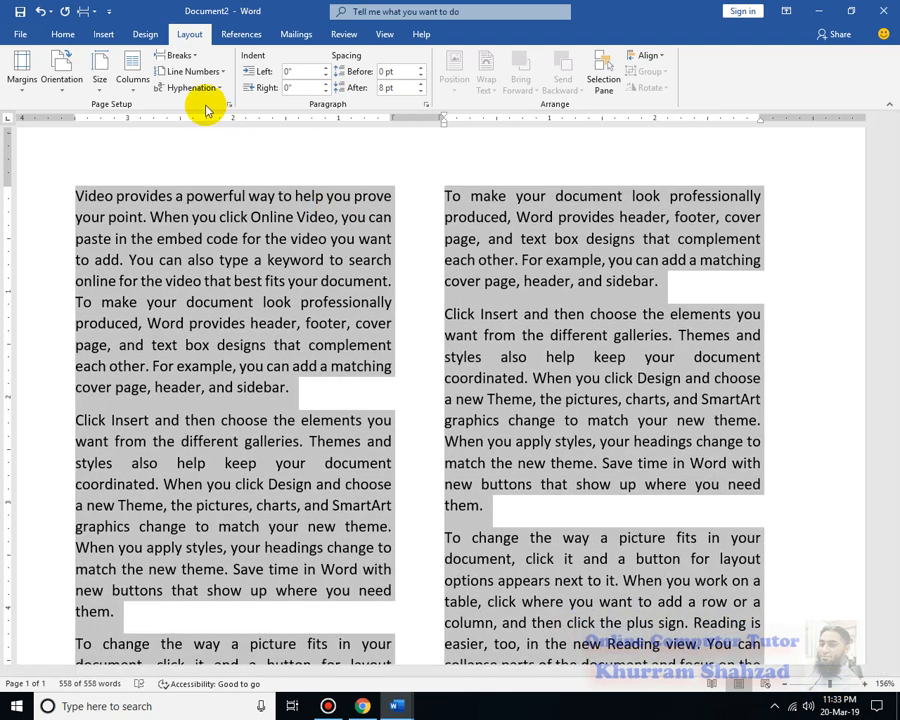
Insert extra spacing after "footer," in the second column's first paragraph to push "cover" onto the next line.
left_click(224, 90)
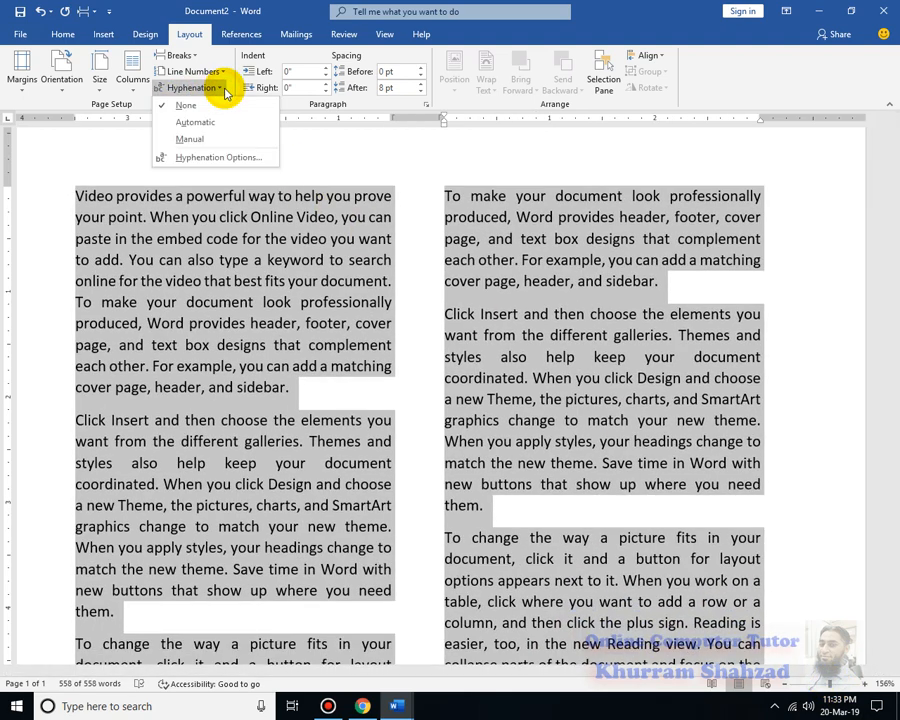
left_click(760, 308)
left_click(758, 216)
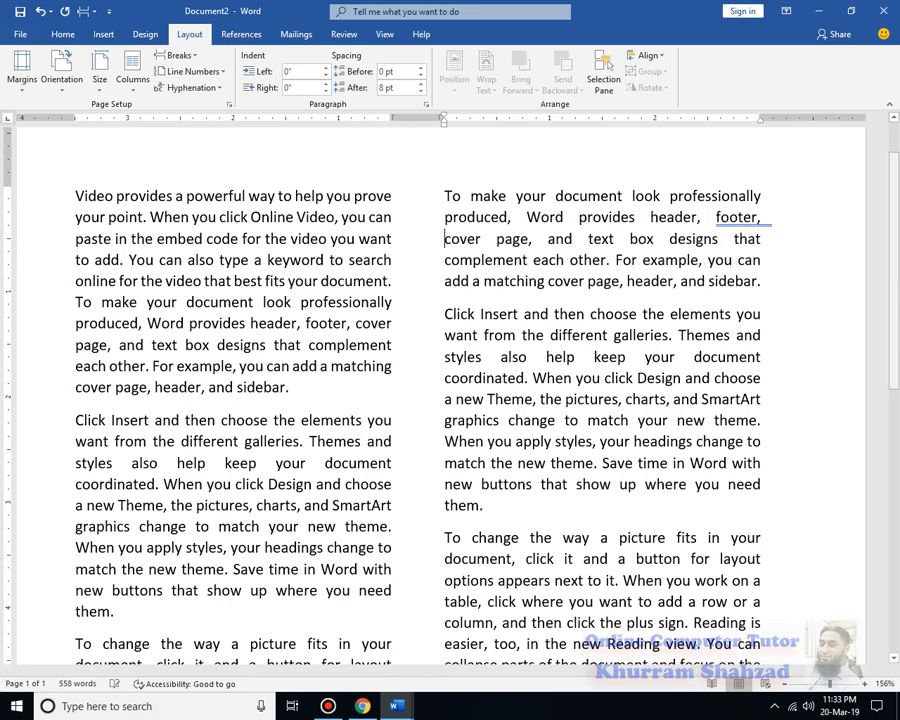
Left-align the whole two-column text.
key("ctrl+a")
key("ctrl+l")
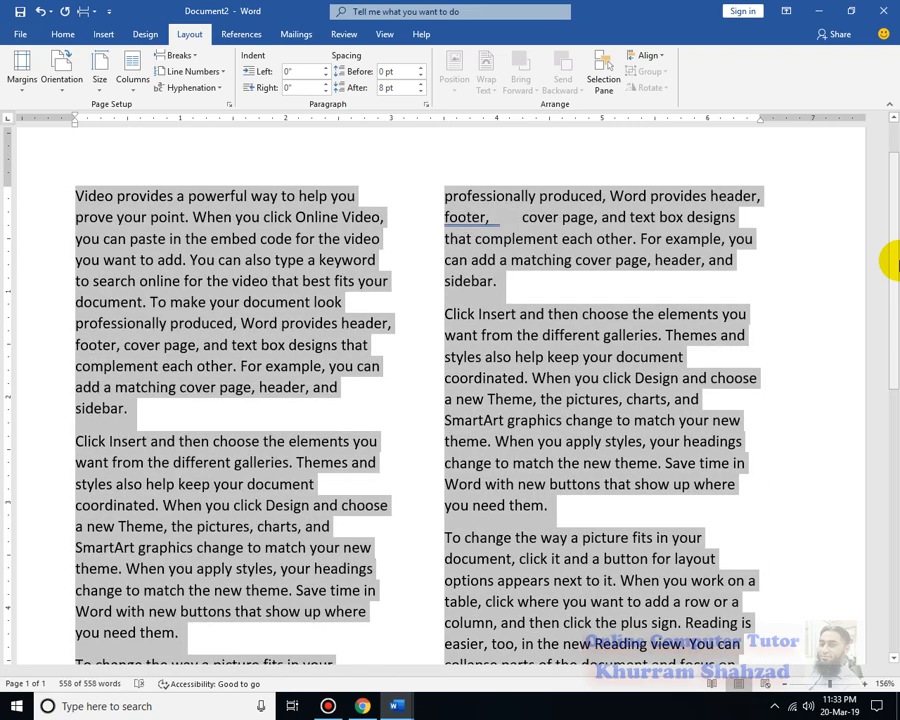
key("ctrl+End")
scroll(739, 364, "up", 8)
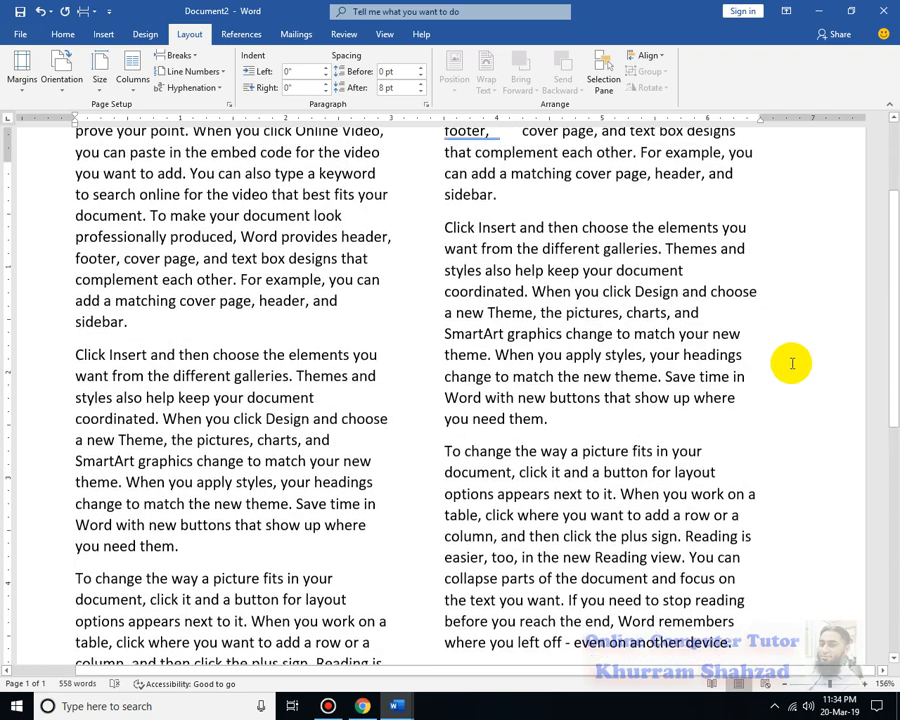
Try pushing "designs" onto the next line in the second column's first paragraph, and remove the added spacing again.
left_click(694, 284)
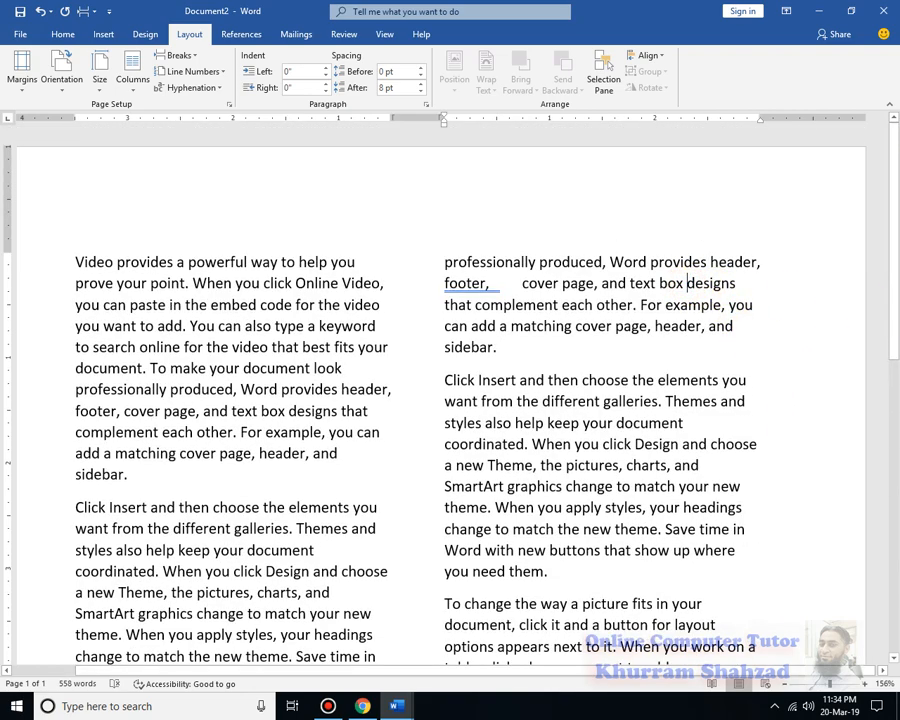
key("shift+Return")
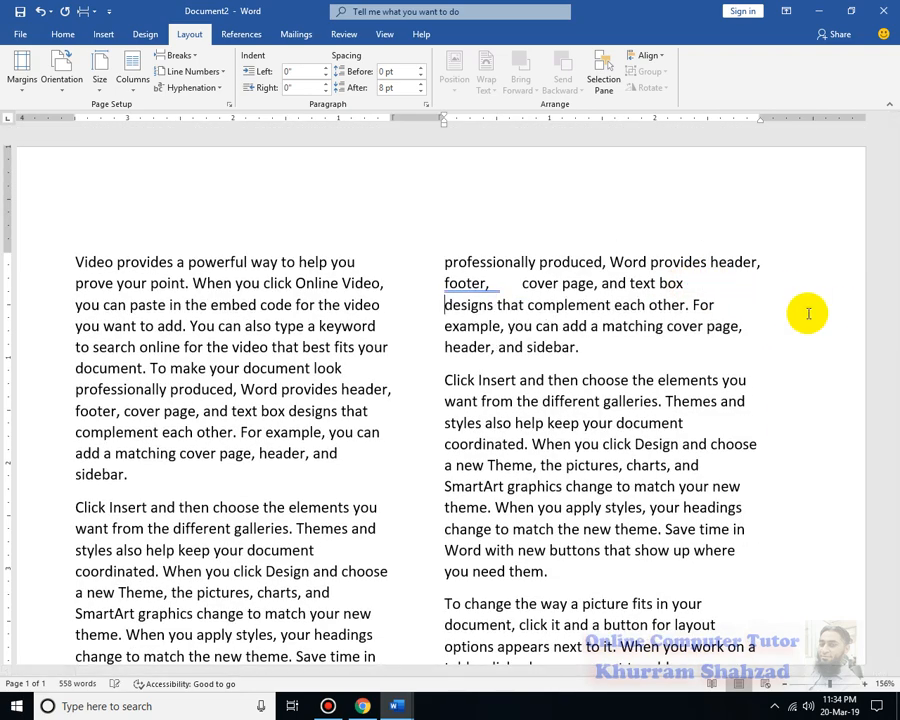
left_click_drag(761, 281, 736, 282)
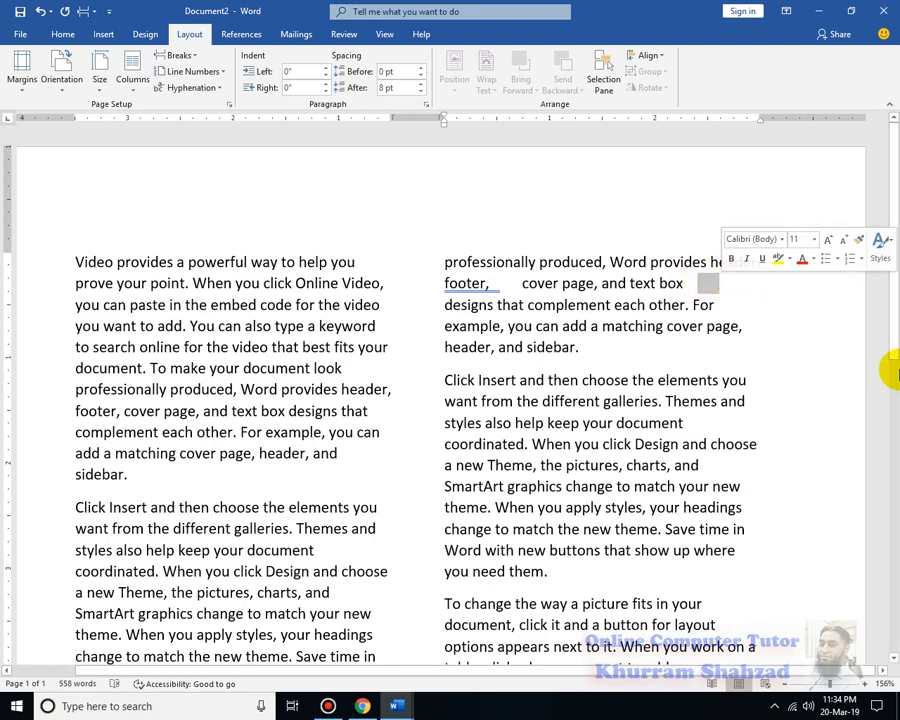
key("Delete")
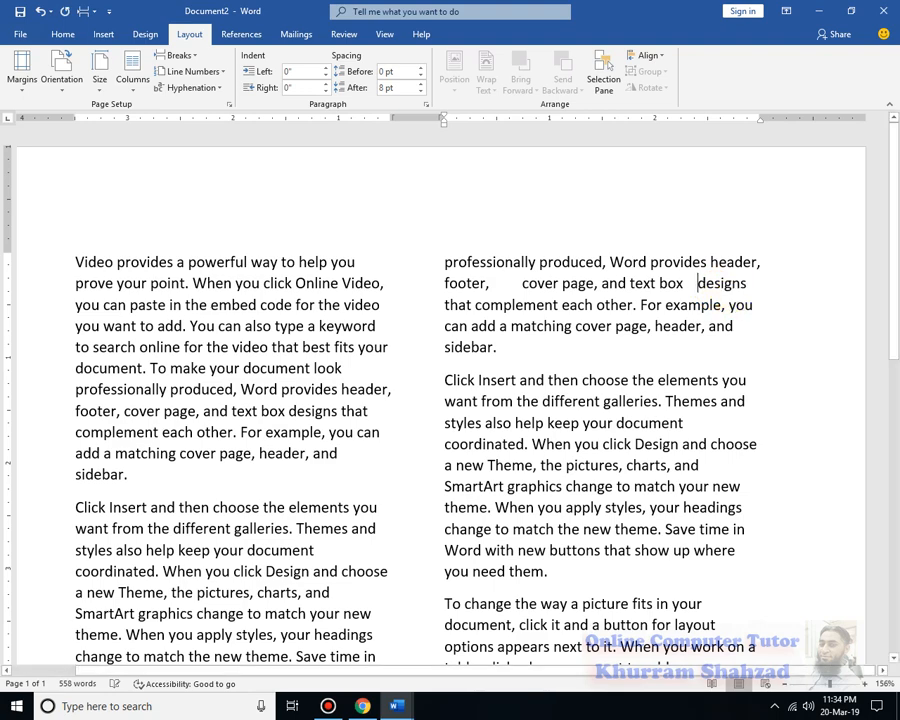
key("shift+Return")
left_click(699, 283)
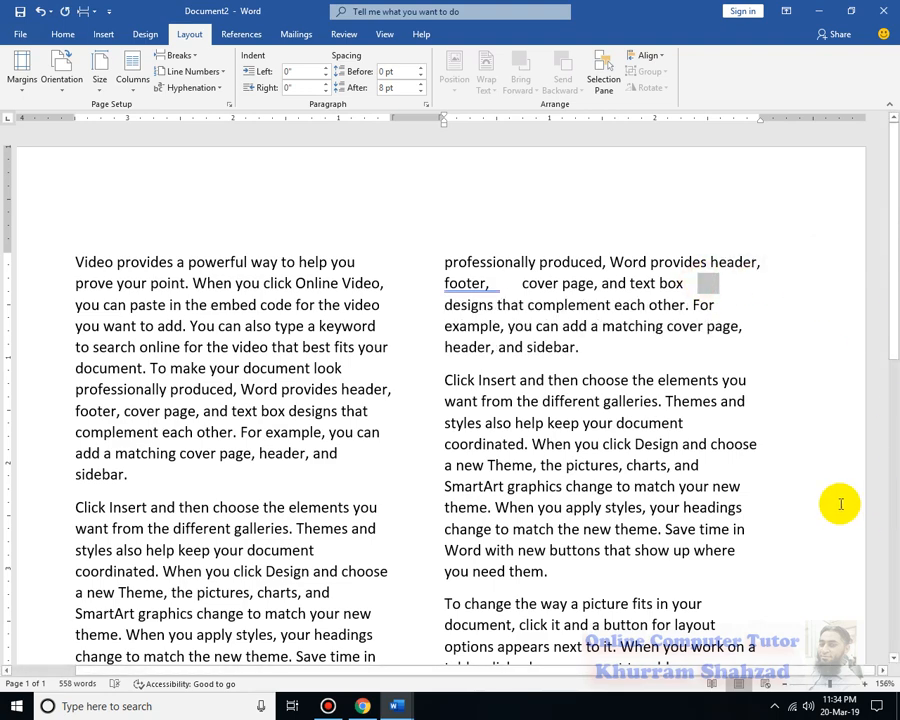
key("Delete")
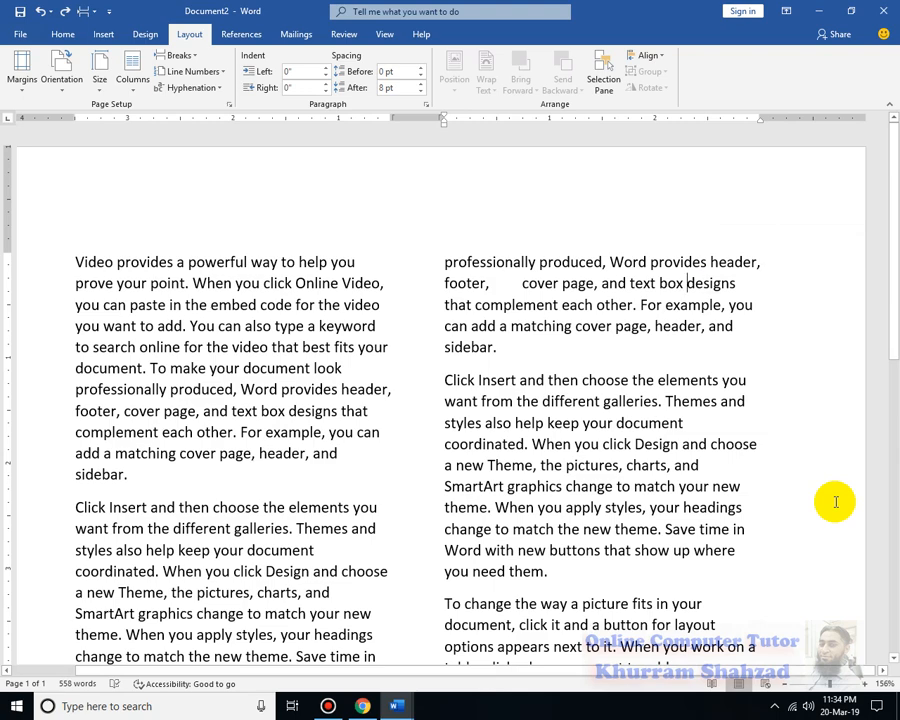
Apply automatic hyphenation to the whole document and justify the text.
key("ctrl+a")
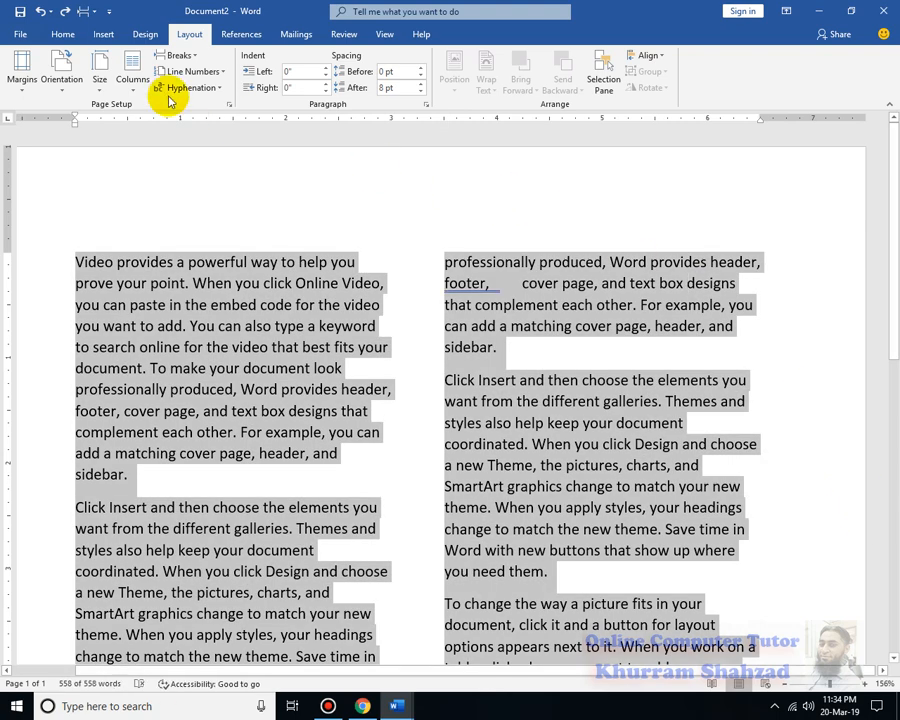
left_click(168, 89)
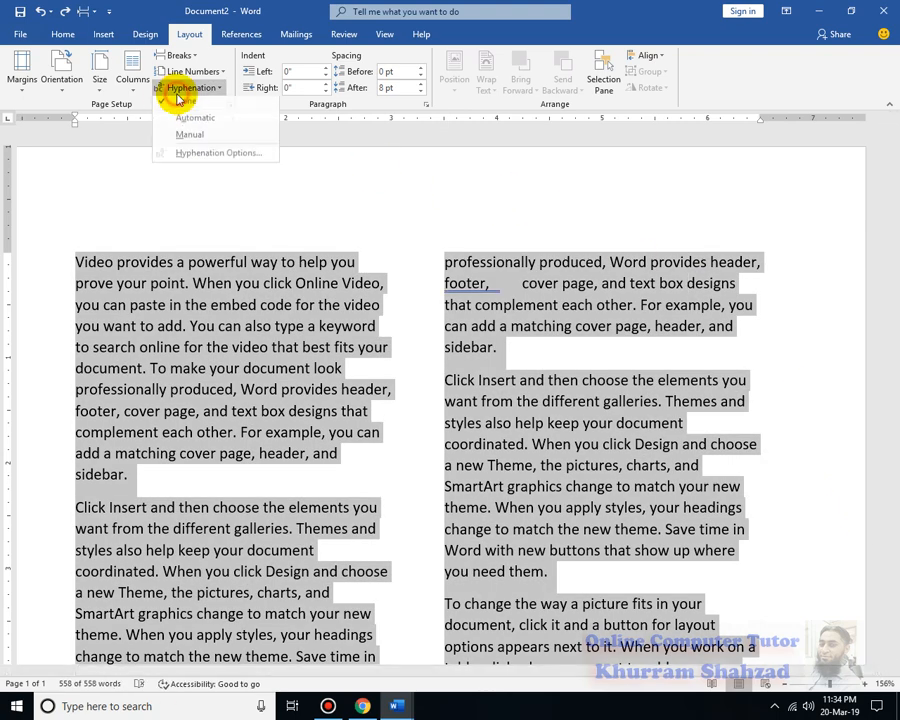
left_click(237, 124)
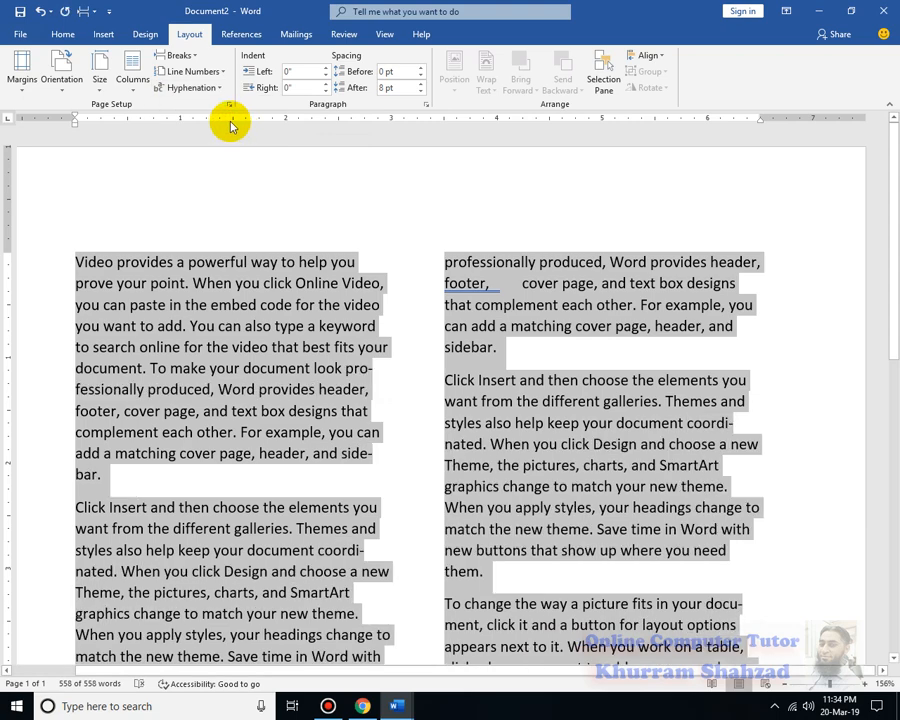
key("ctrl+j")
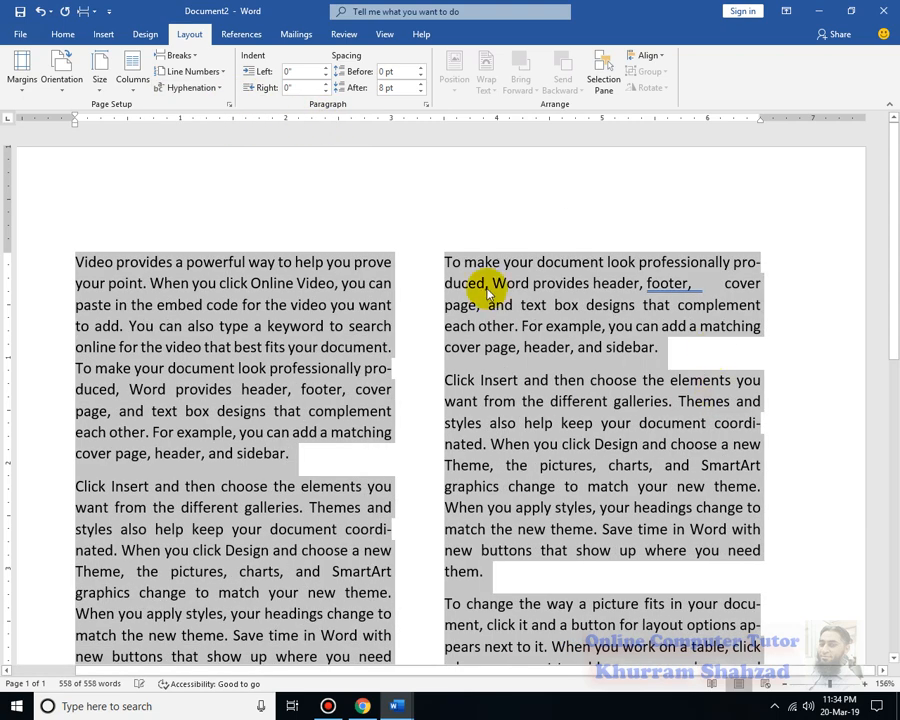
Push the word "want" onto the next line in the first column's opening paragraph.
left_click(388, 346)
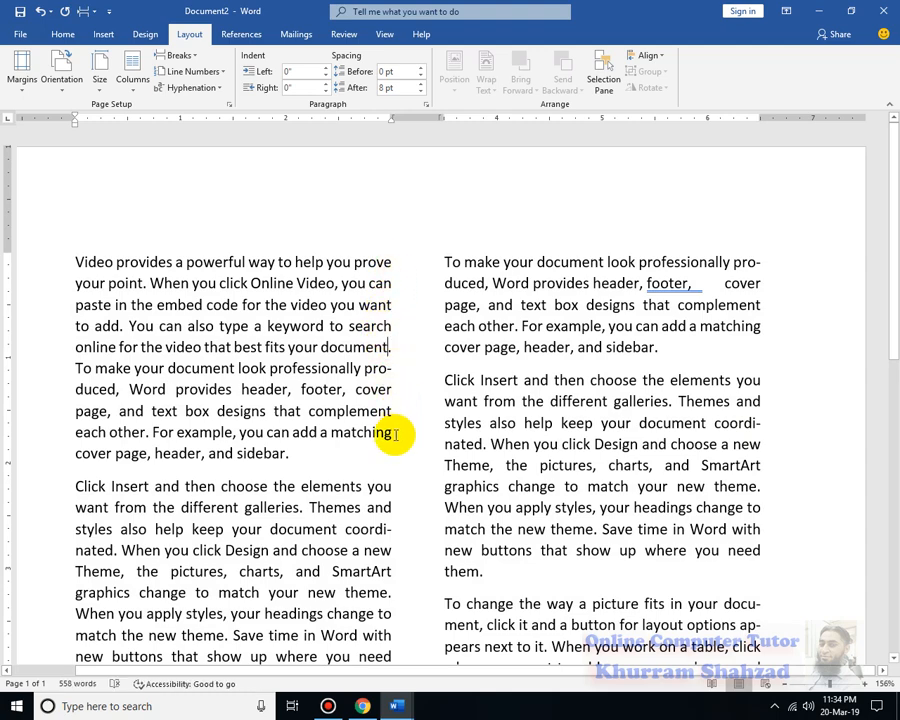
left_click(360, 306)
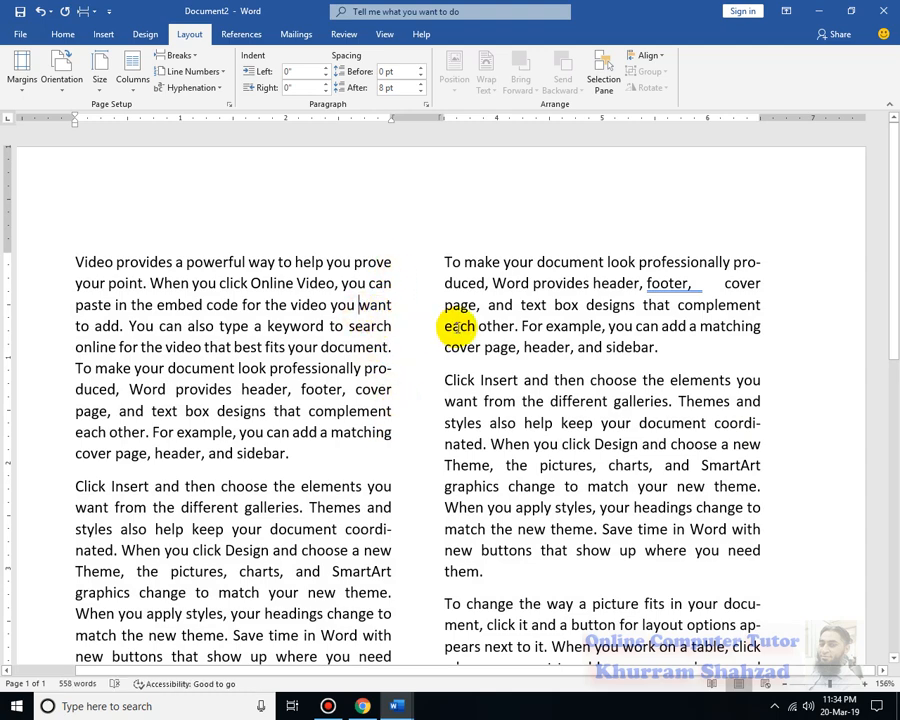
key("shift+Return")
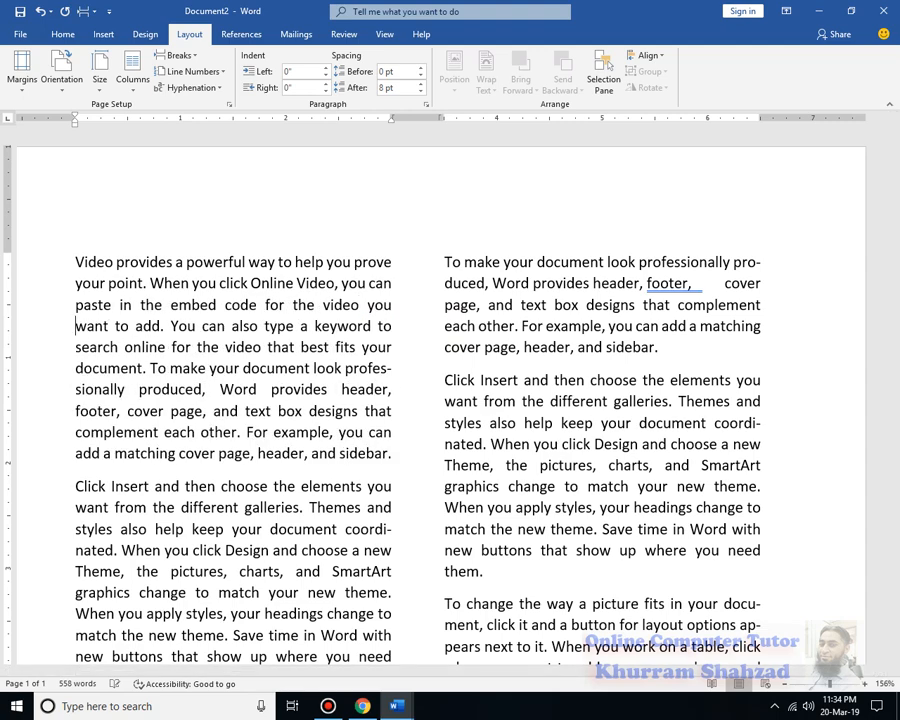
Delete the word "keyword" from the first column's opening paragraph and undo the deletion.
double_click(337, 326)
key("Delete")
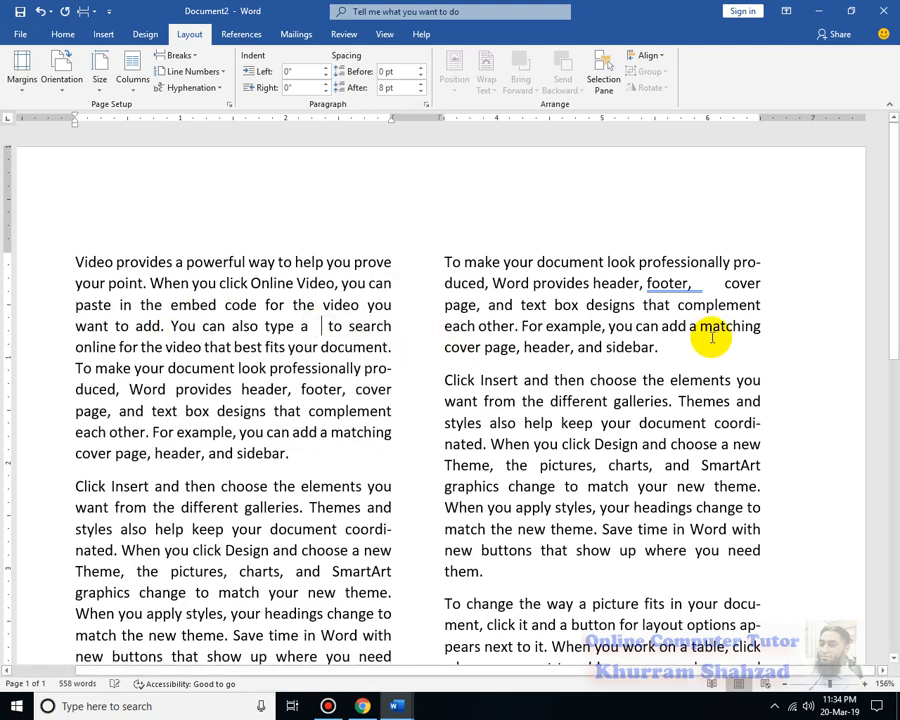
key("ctrl+z")
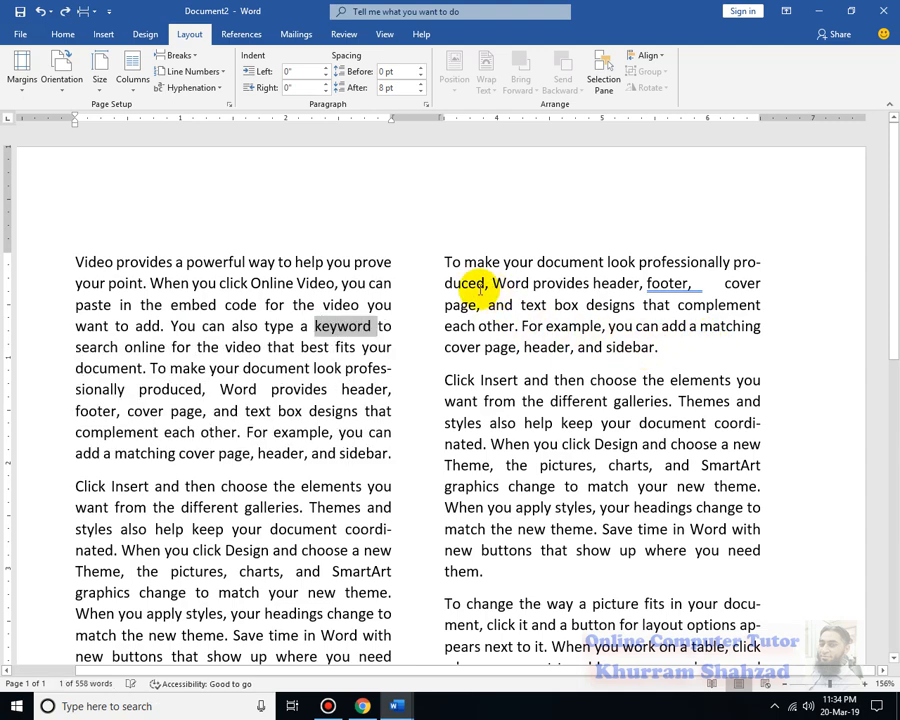
Add spacing before "keyword" in the first column's opening paragraph until the word hyphenates across the line end.
left_click(313, 326)
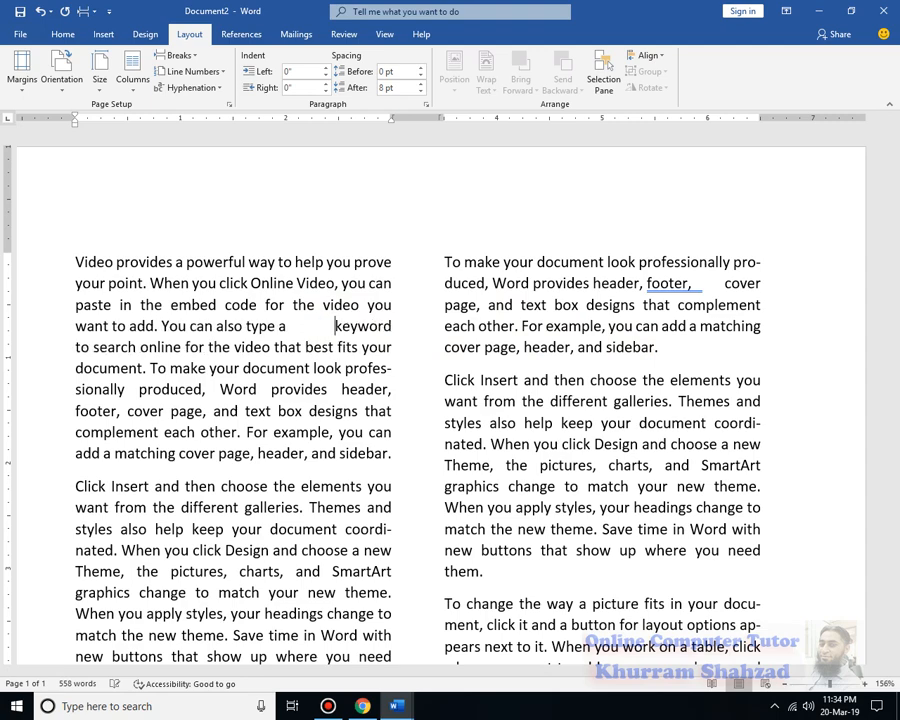
left_click(336, 368)
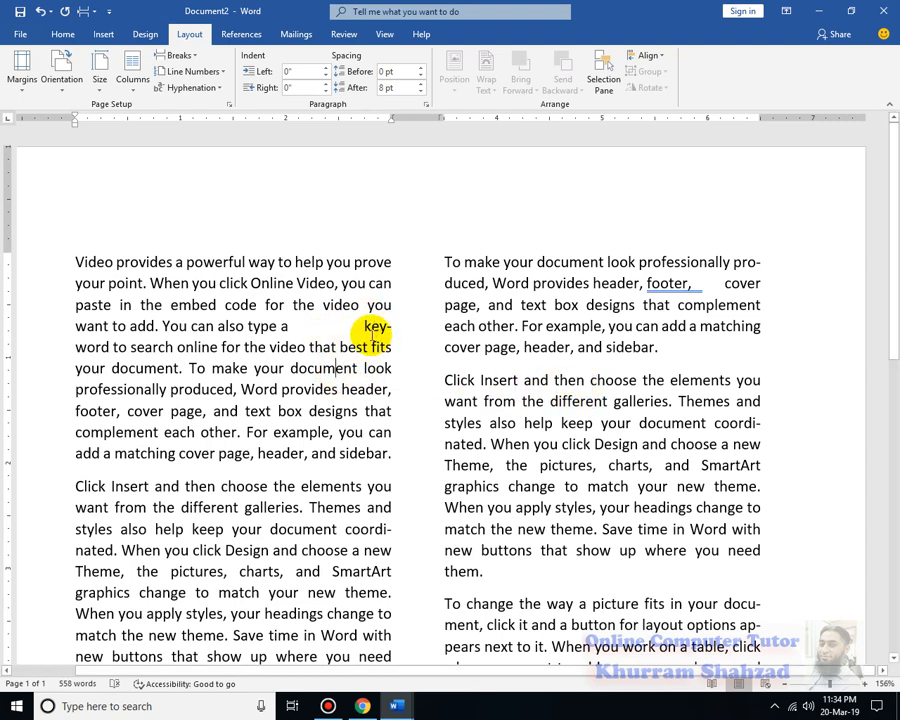
Delete the letters "ke" from the hyphenated "keyword" in the opening paragraph and undo the deletion.
left_click_drag(364, 326, 377, 327)
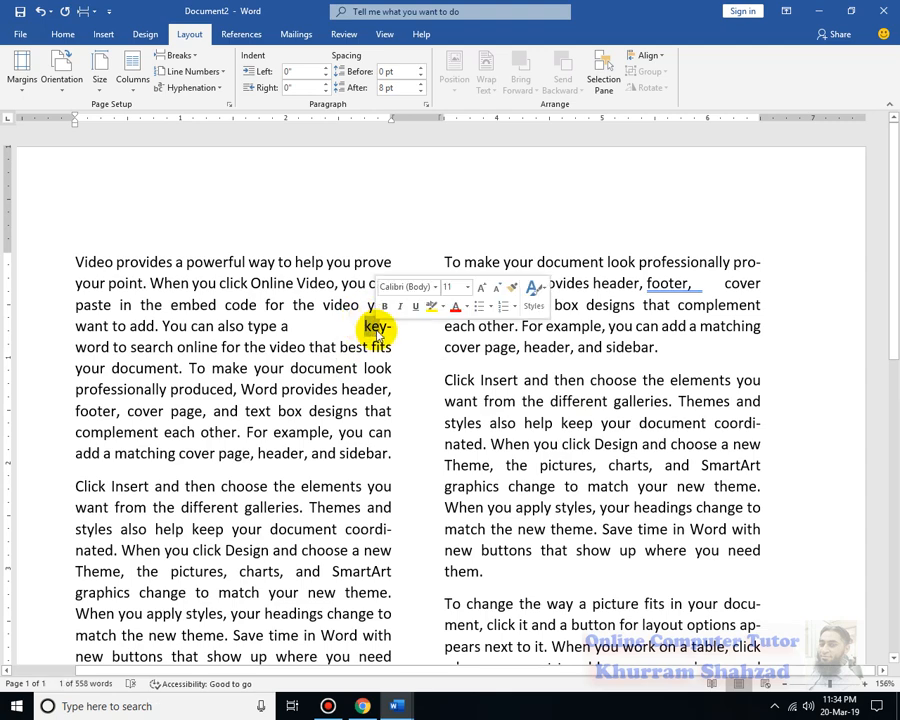
key("Delete")
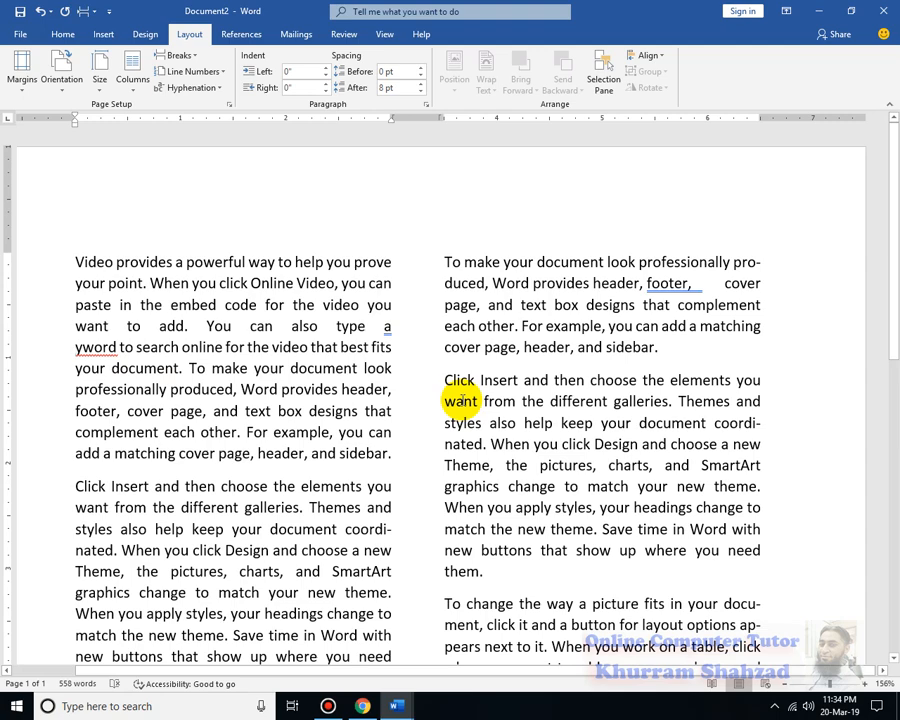
key("ctrl+z")
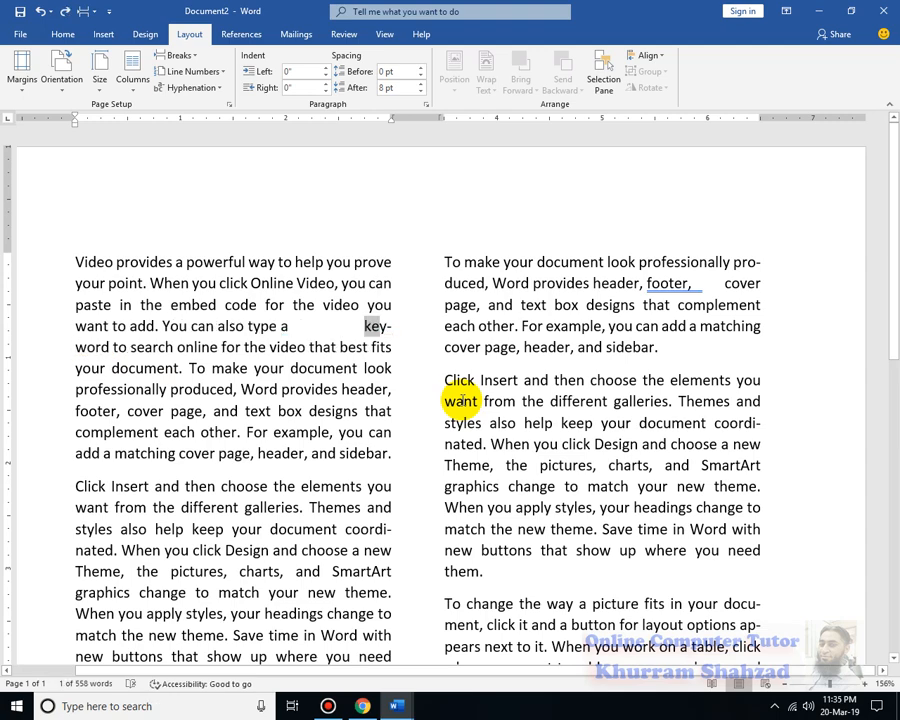
Examine the hyphenated words "keyword" and "coordinated" in the first column.
left_click(390, 333)
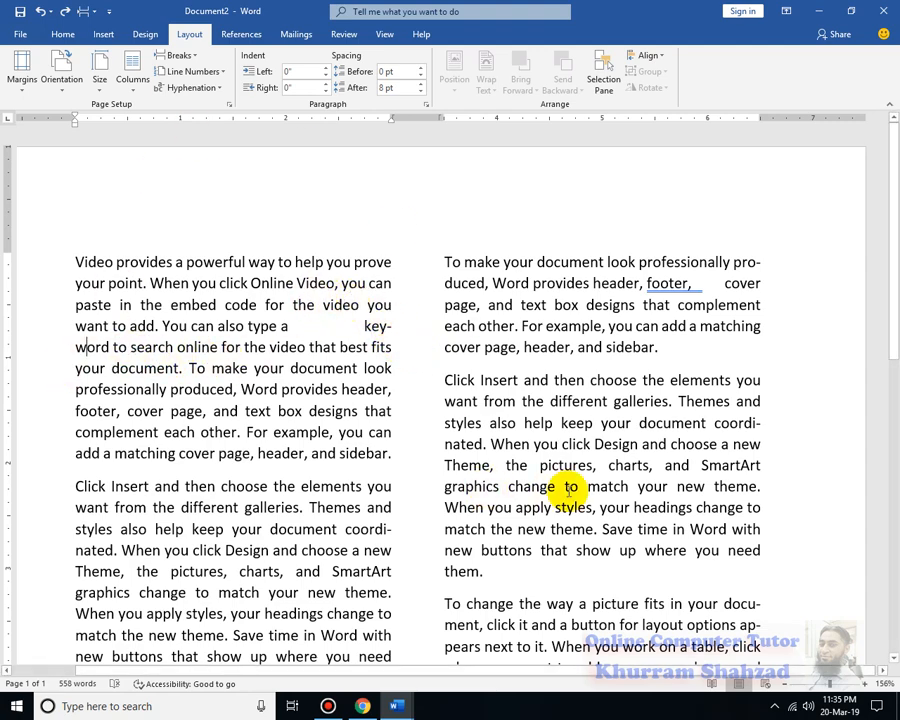
scroll(420, 522, "down", 1)
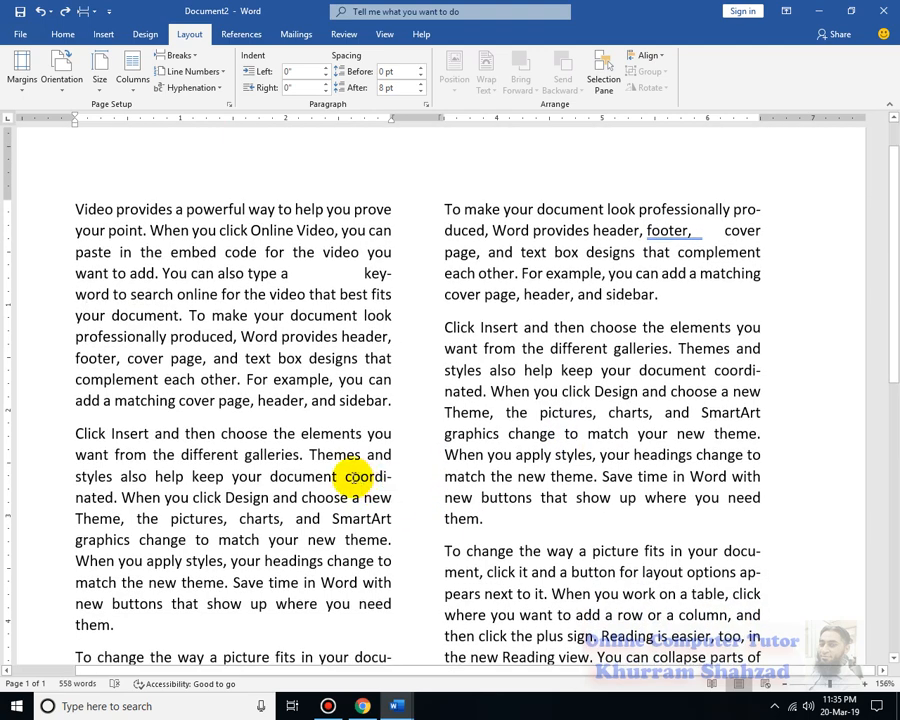
left_click_drag(352, 476, 114, 500)
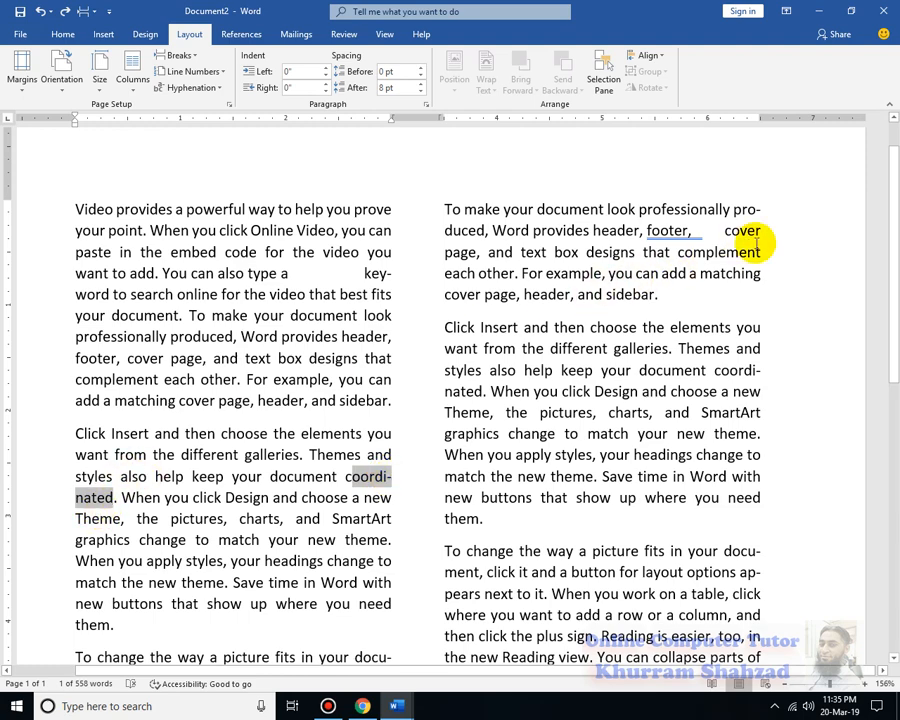
scroll(526, 235, "up", 2)
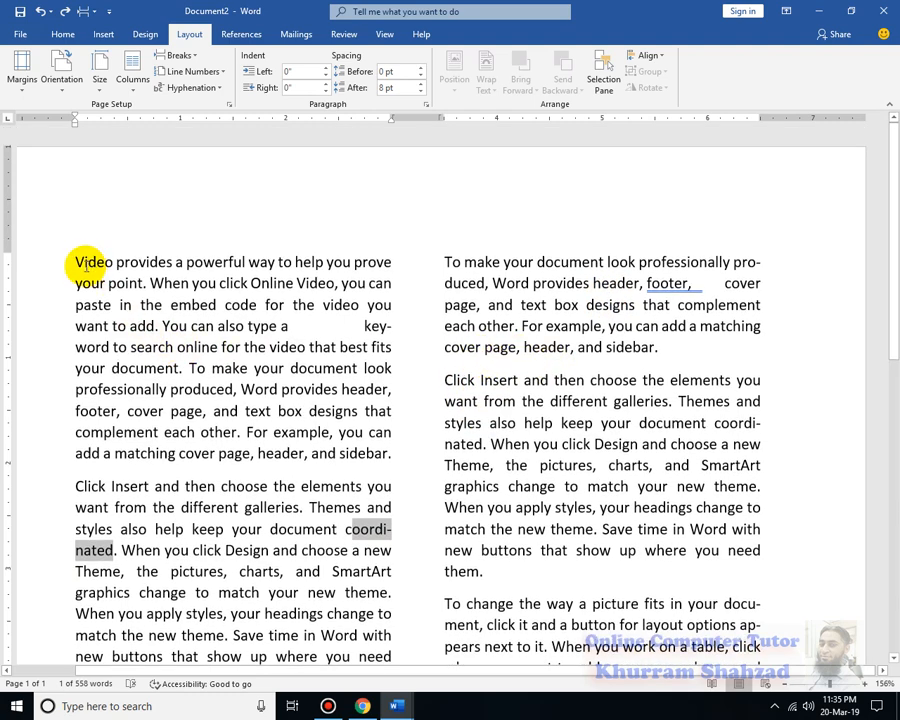
left_click_drag(86, 264, 396, 452)
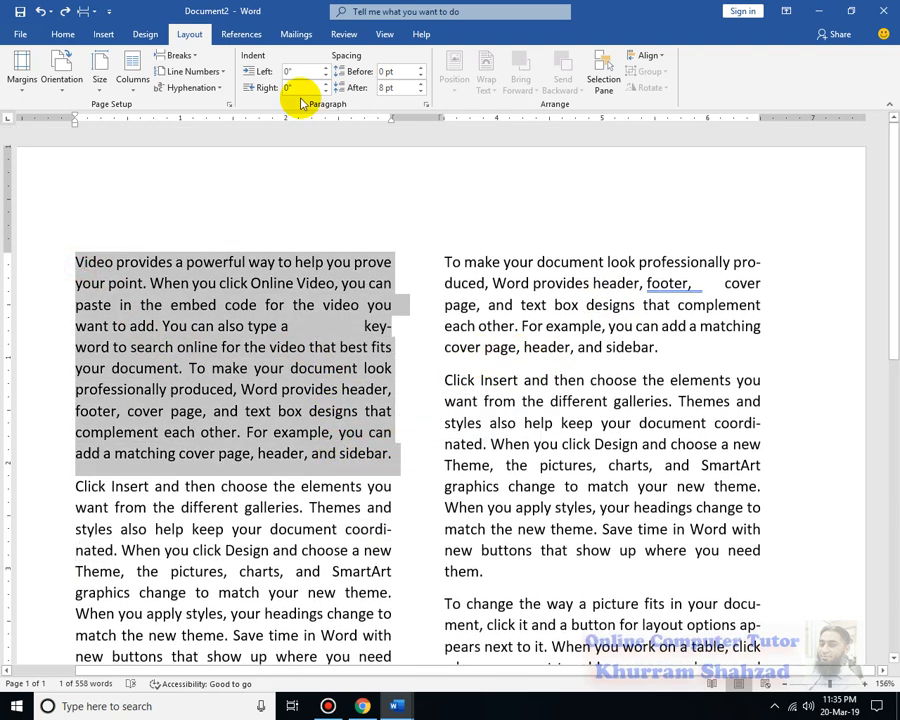
left_click(300, 285)
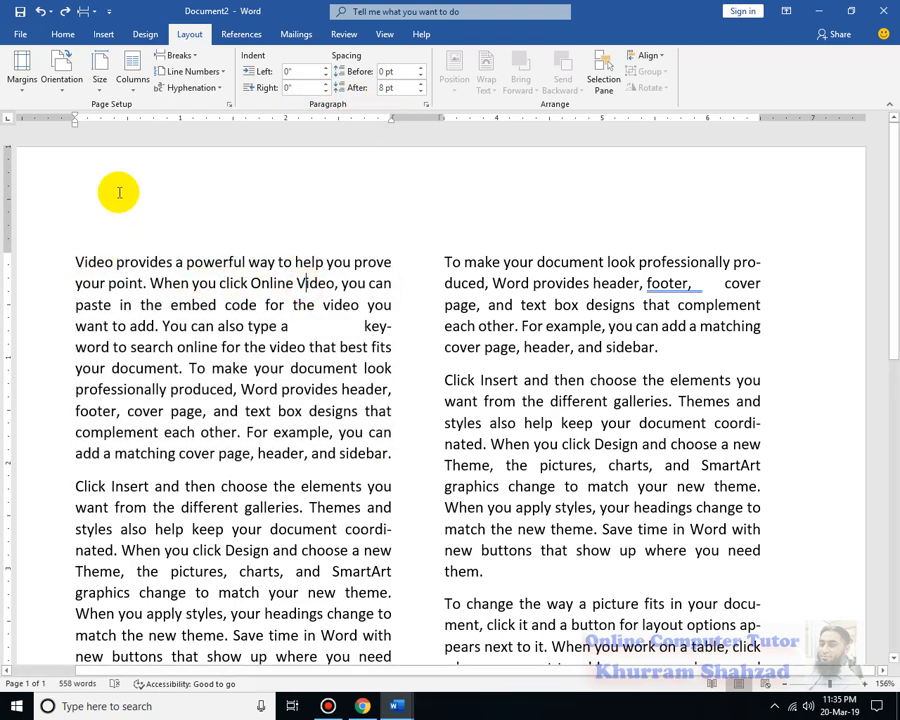
left_click(77, 265)
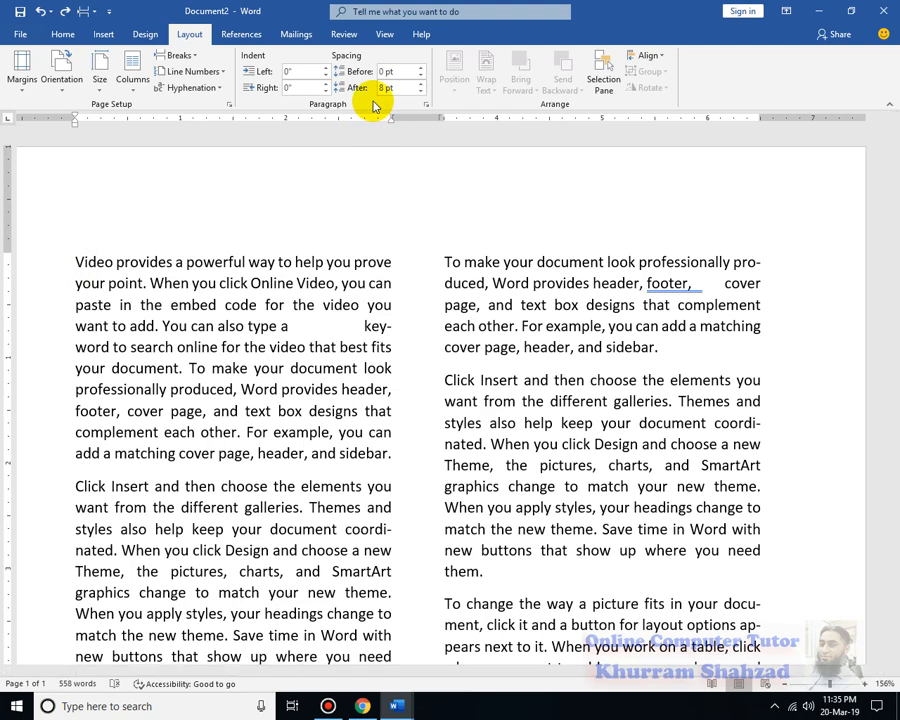
left_click(300, 72)
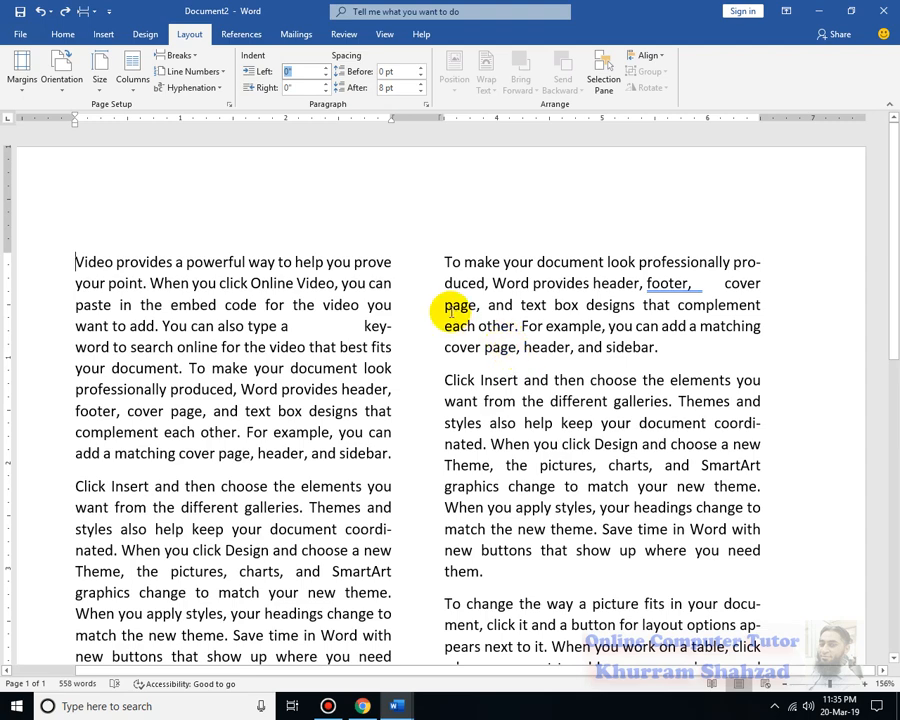
left_click(414, 250)
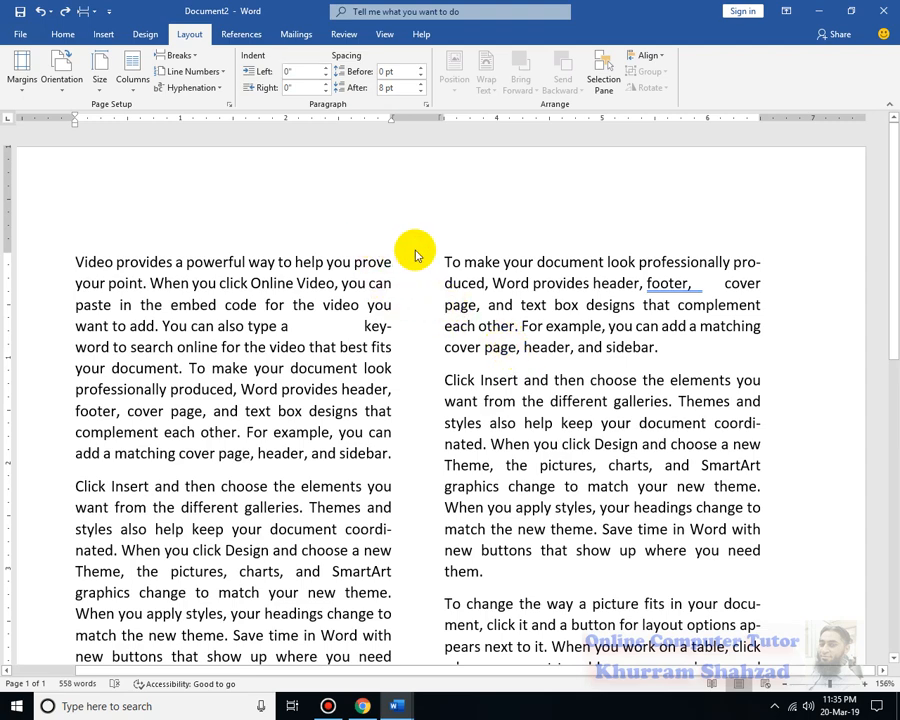
Create a new blank document and fill it with sample text using =rand().
key("ctrl+n")
type("=r")
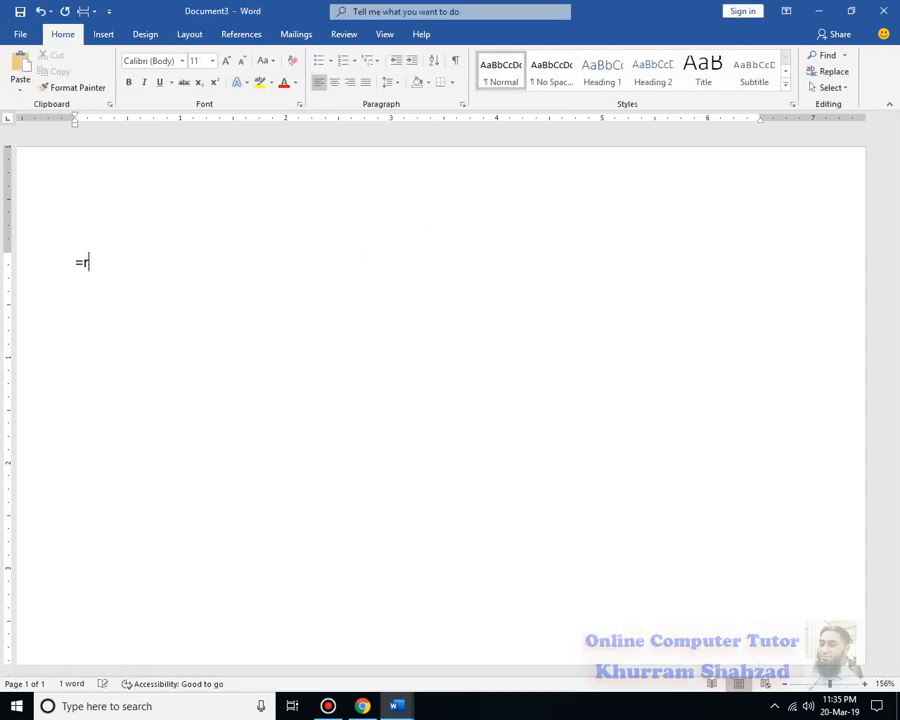
type("and()")
key("Return")
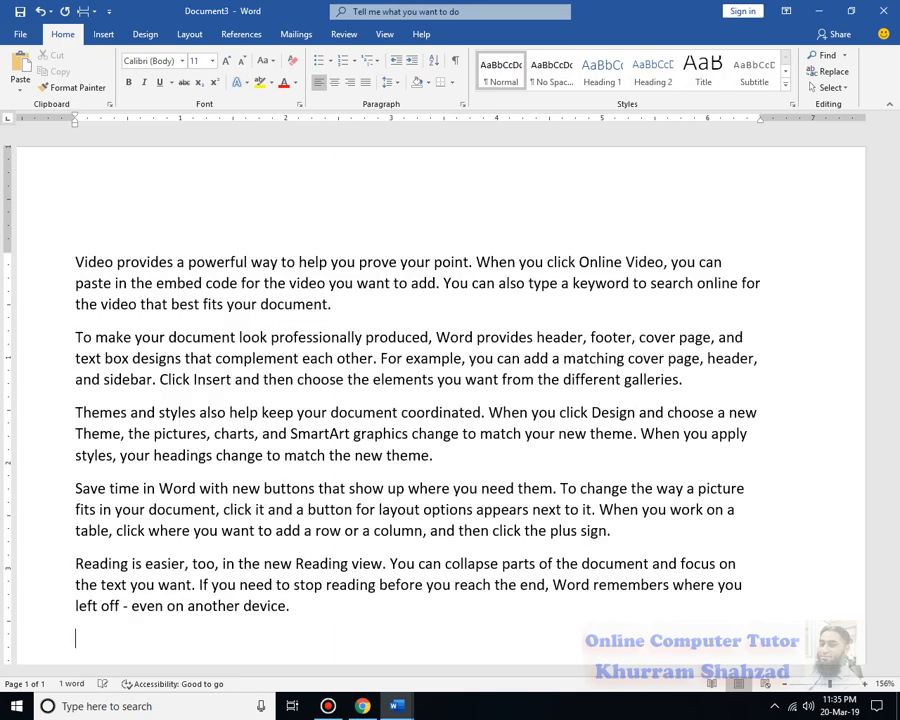
Set the right indent of the first paragraph to 2.1".
left_click(189, 34)
left_click(75, 262)
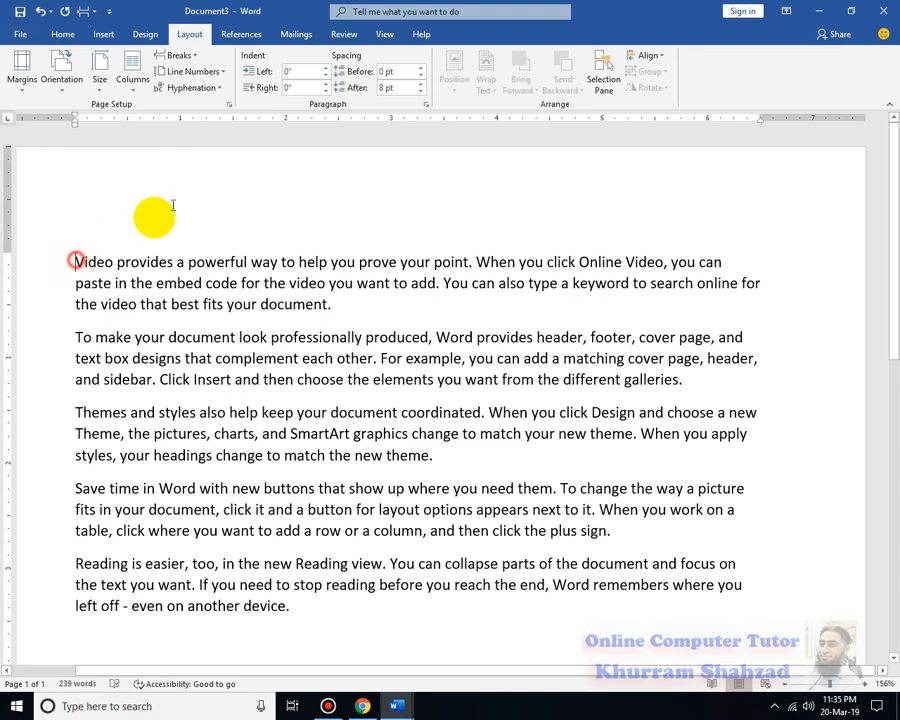
left_click(326, 85)
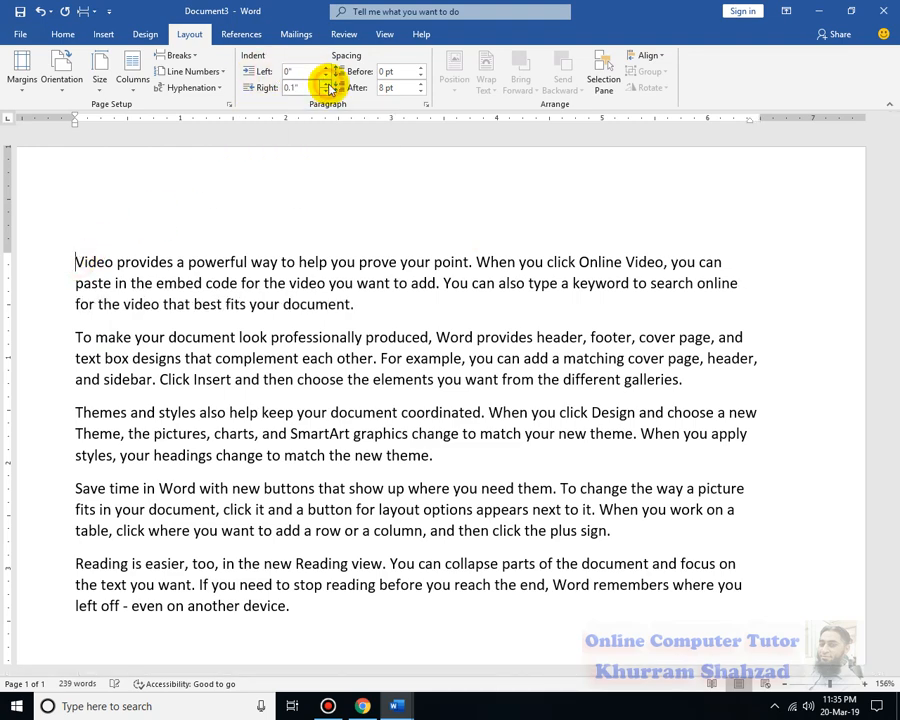
left_click(327, 85)
left_click(327, 85)
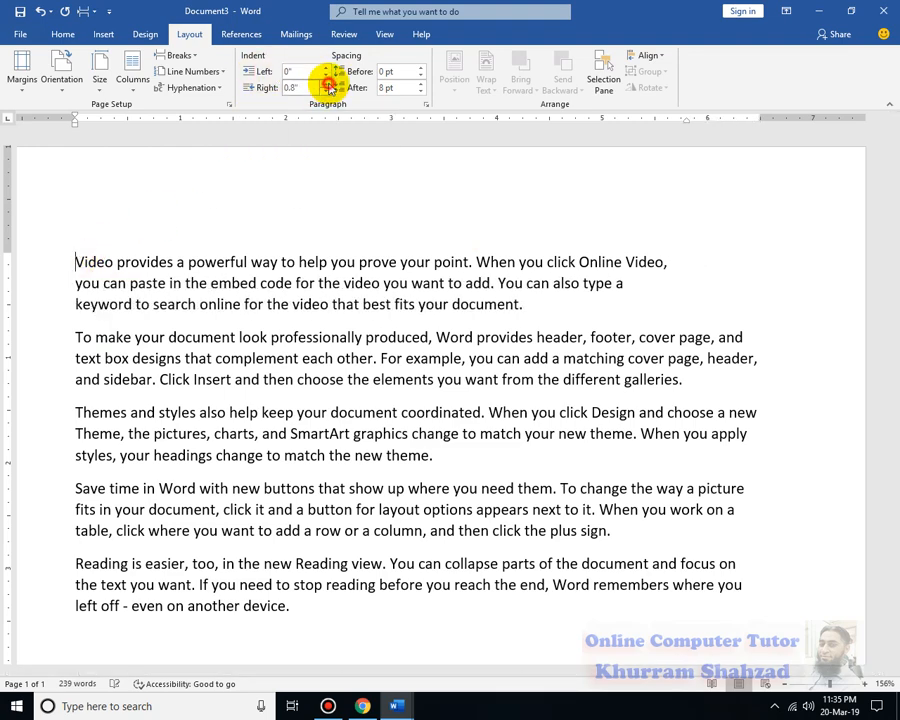
left_click(327, 85)
left_click(327, 85)
left_click(327, 85)
left_click(327, 85)
left_click(327, 85)
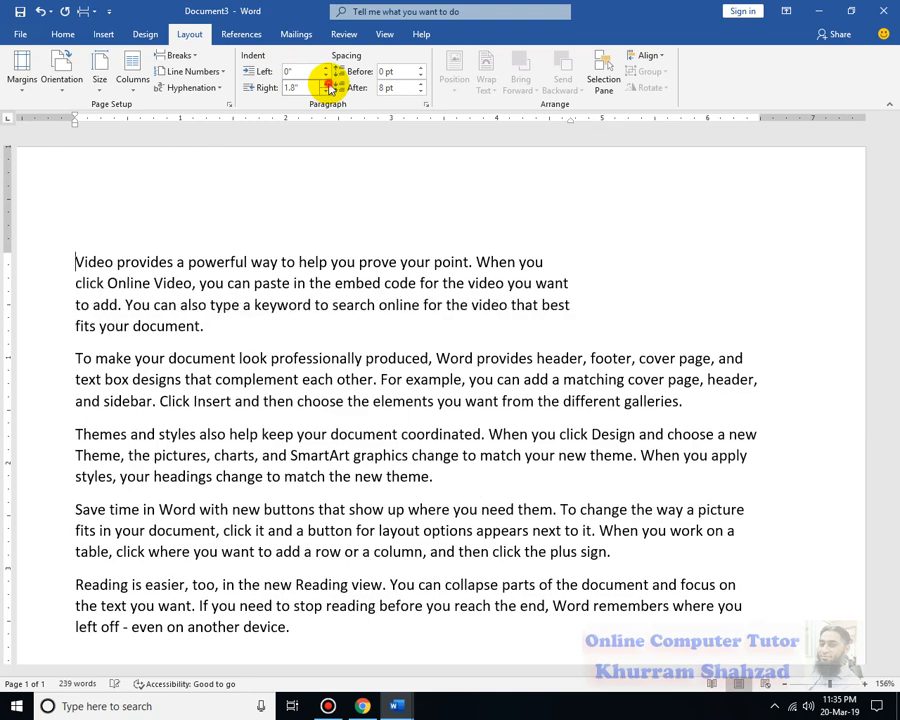
left_click(327, 85)
left_click(327, 85)
left_click(327, 85)
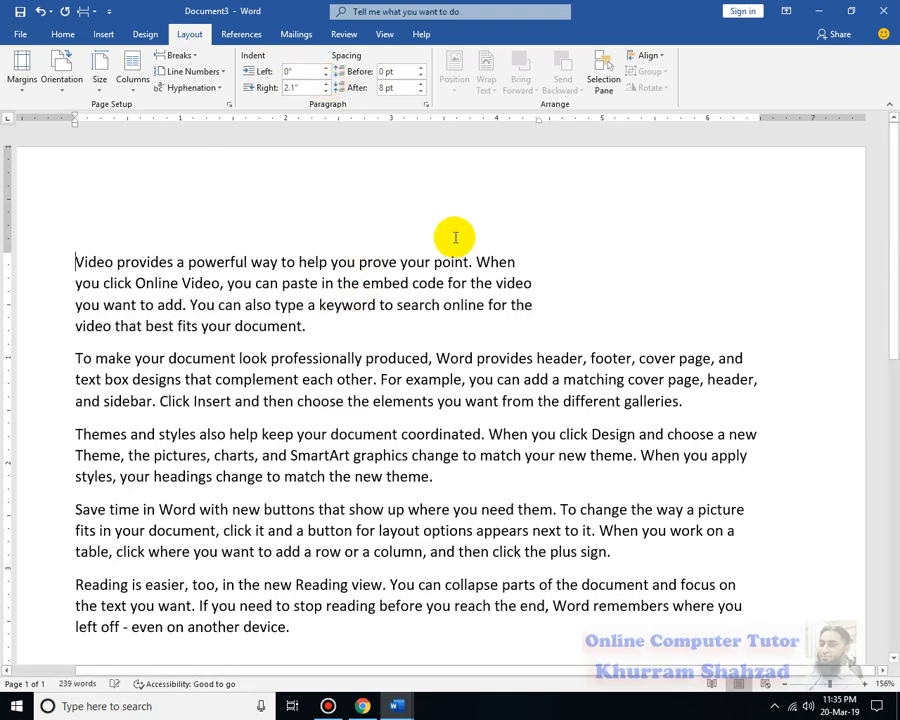
Set the left indent of the first paragraph to 1.5".
left_click(327, 67)
left_click(327, 67)
left_click(327, 67)
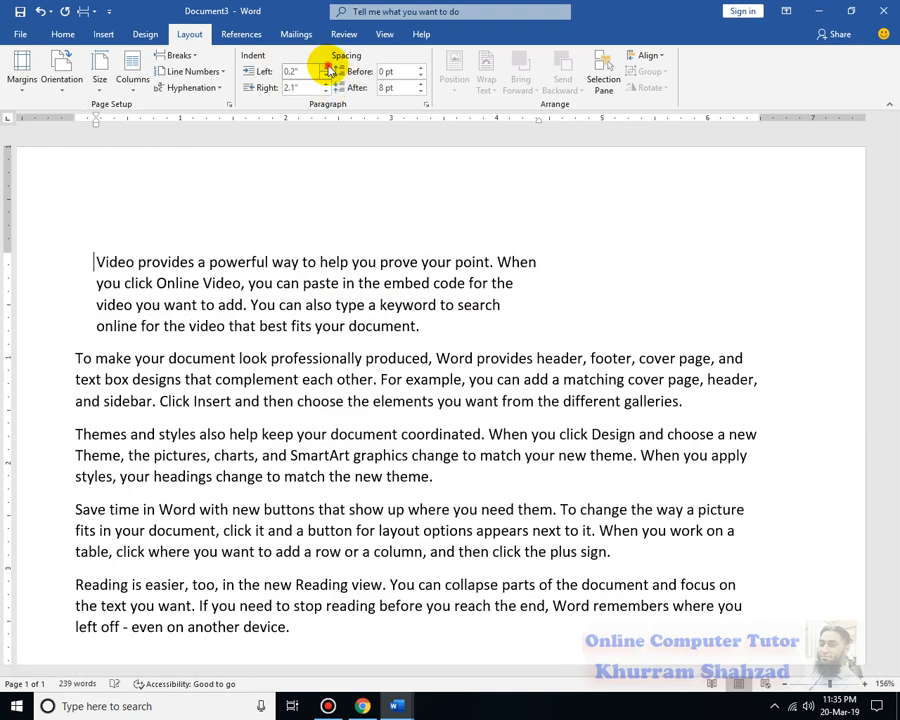
left_click(327, 67)
left_click(327, 67)
left_click(327, 67)
left_click(327, 67)
left_click(327, 67)
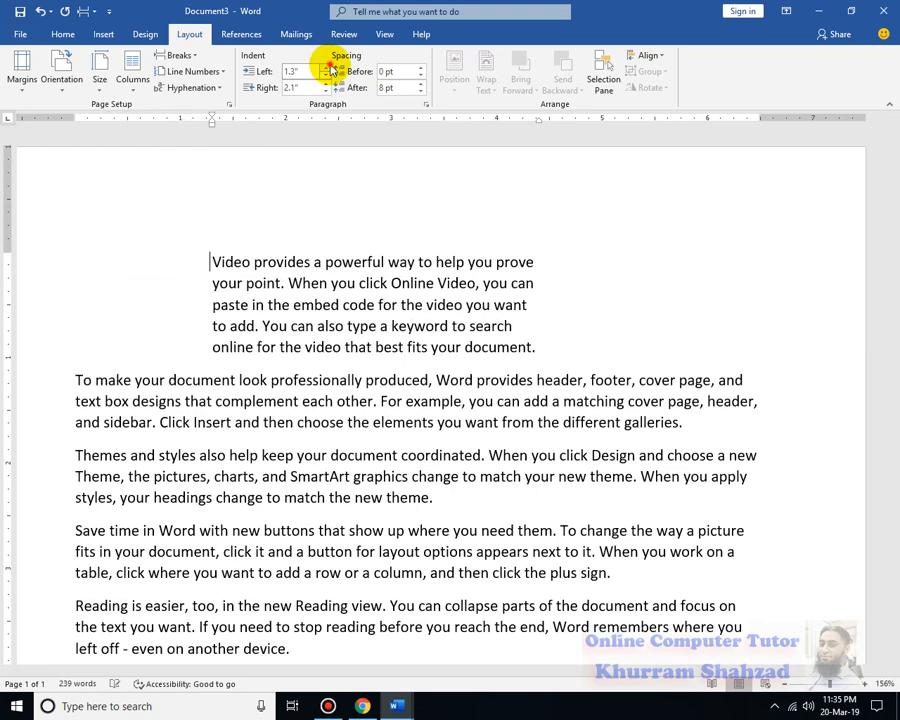
left_click(327, 67)
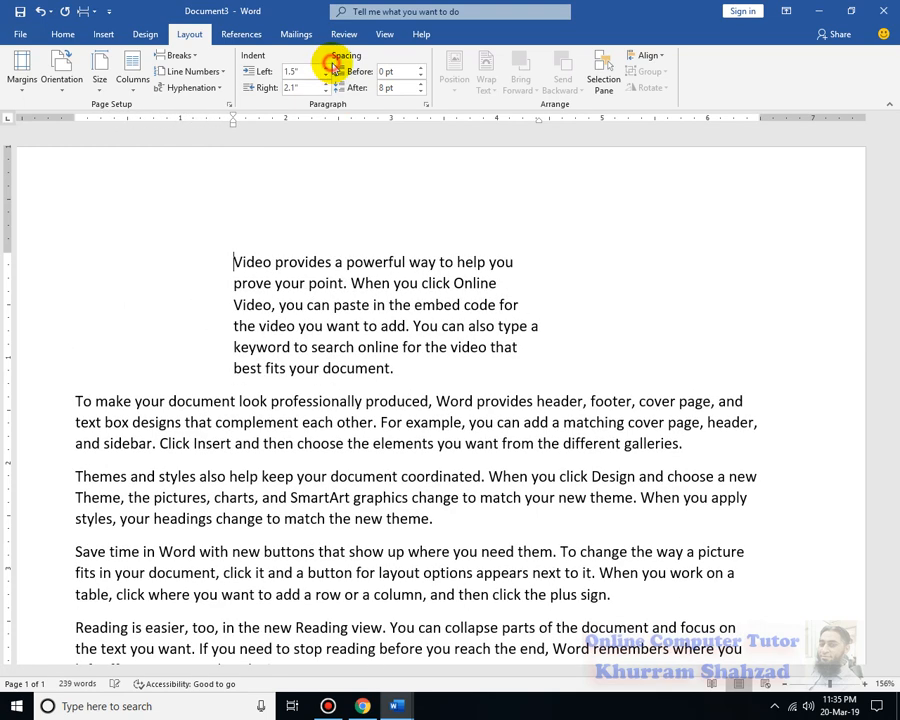
Set the spacing before the first paragraph to 54 pt.
left_click(421, 67)
left_click(421, 67)
left_click(421, 67)
left_click(421, 67)
left_click(421, 67)
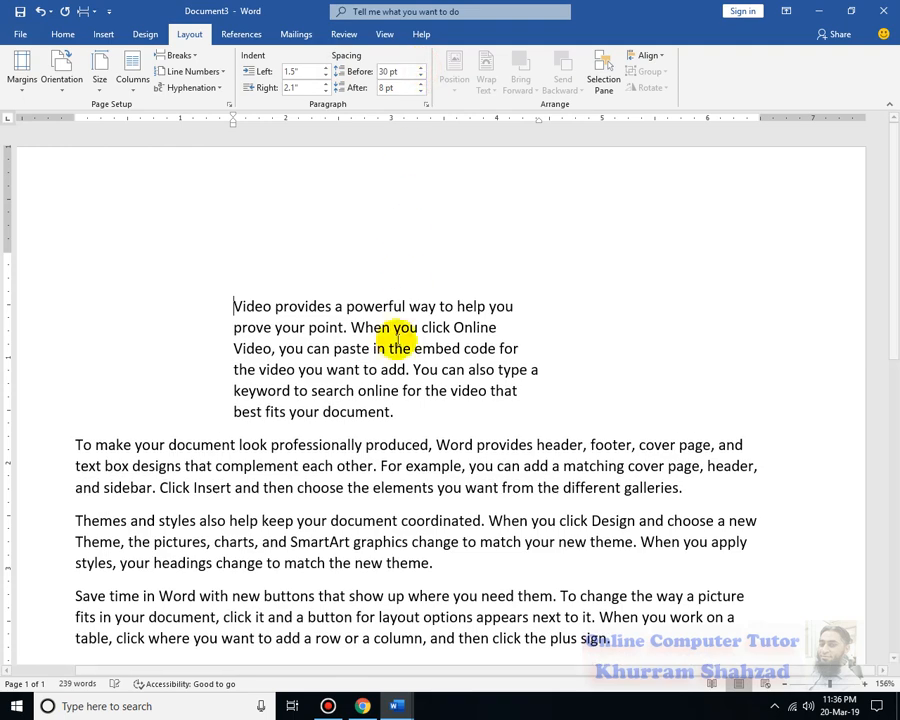
left_click(498, 327)
left_click(421, 67)
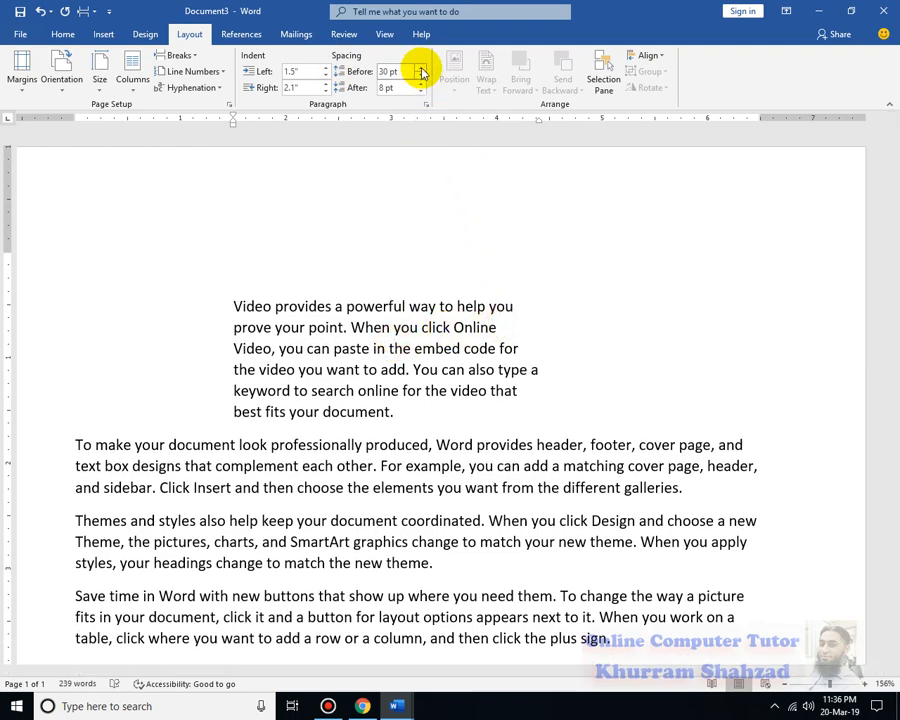
left_click(421, 67)
left_click(421, 67)
left_click(421, 67)
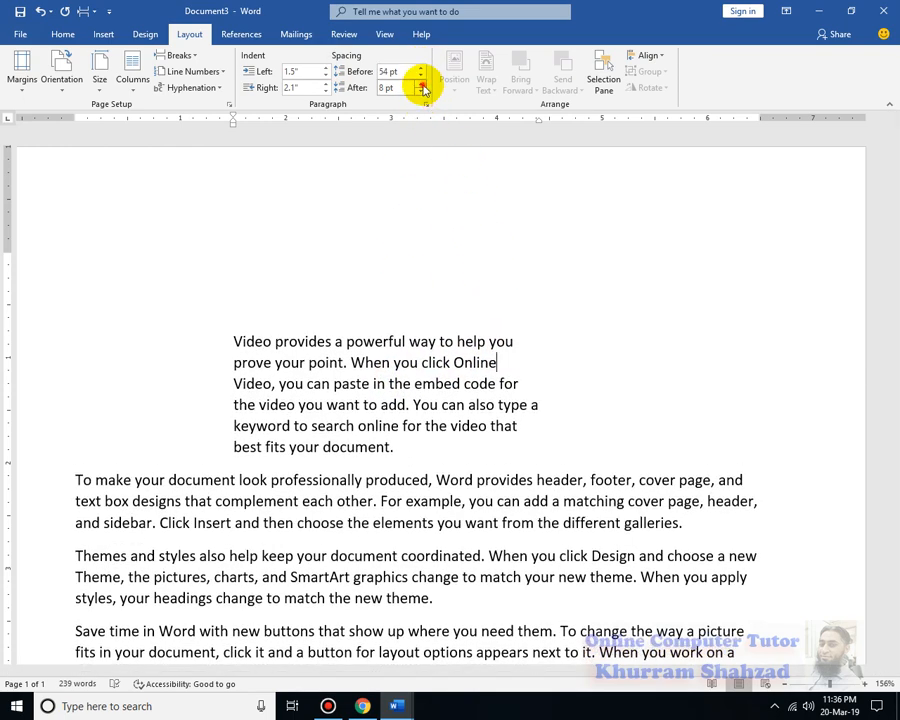
Set the spacing after the first paragraph to 78 pt.
left_click(422, 84)
left_click(422, 84)
left_click(422, 84)
left_click(422, 84)
left_click(422, 84)
left_click(422, 84)
left_click(422, 84)
left_click(422, 84)
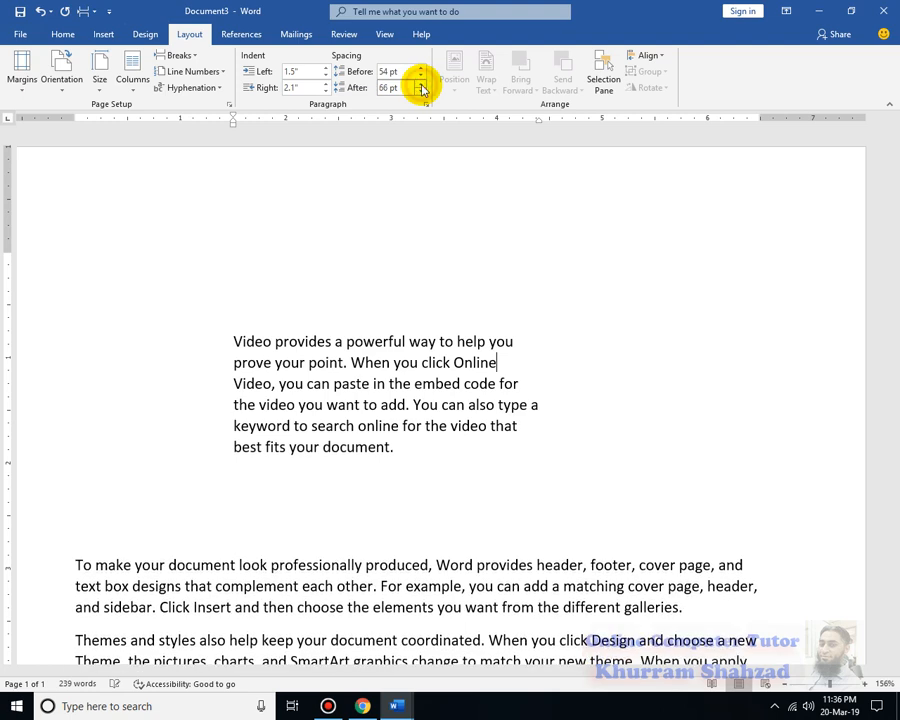
left_click(422, 84)
left_click(422, 84)
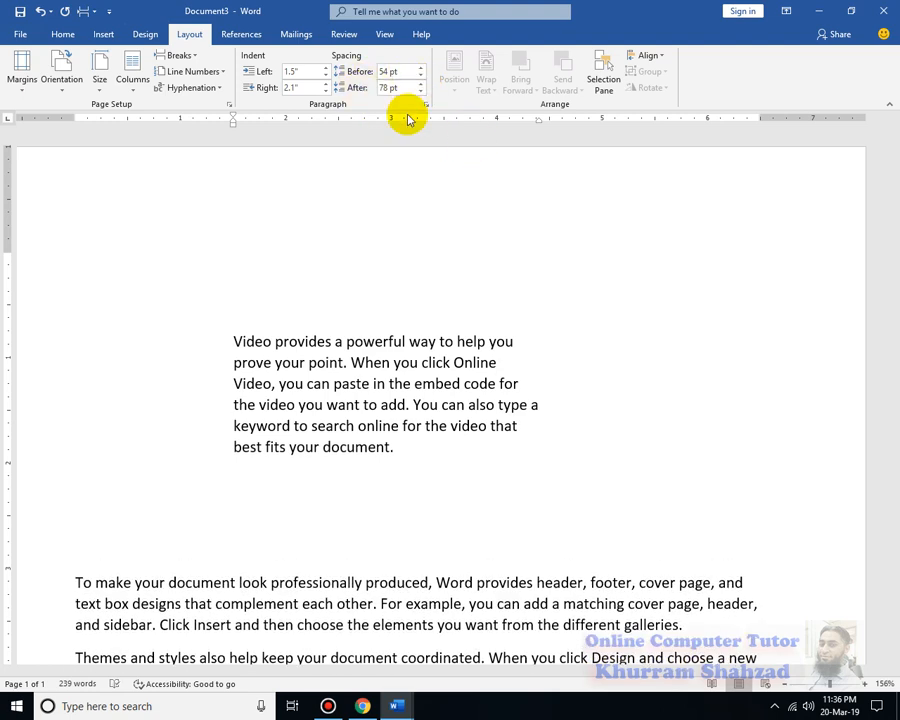